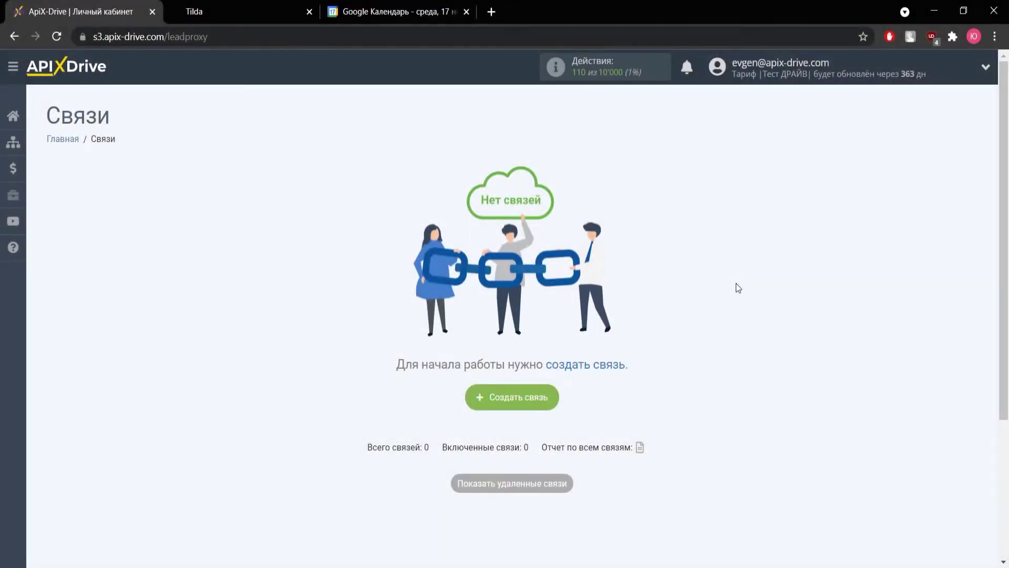
Create a new connection with the green 'Создать связь' button on the empty Связи page.
click(528, 397)
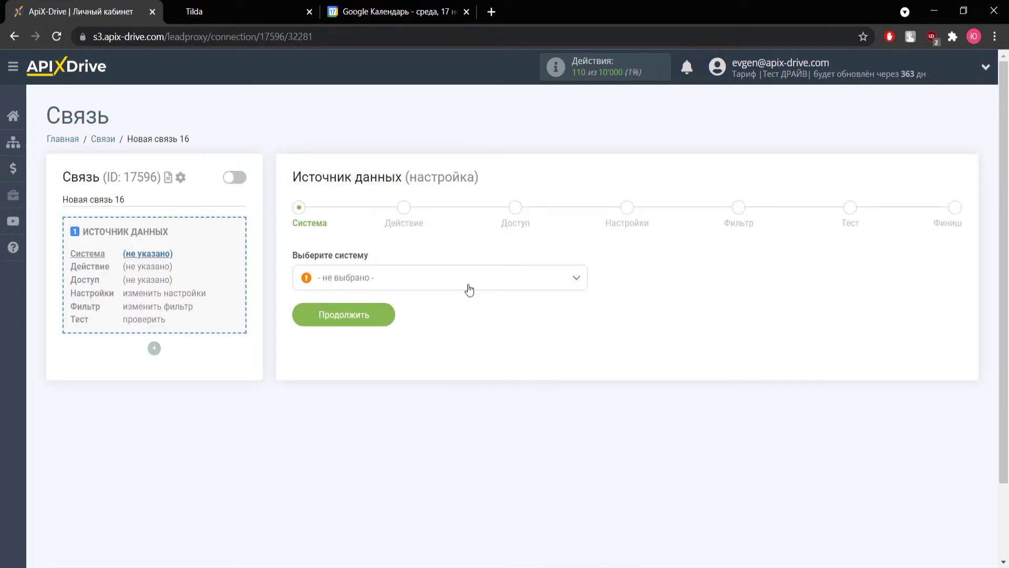
Choose Tilda as the data source system.
click(469, 289)
scroll(428, 401, down, 15)
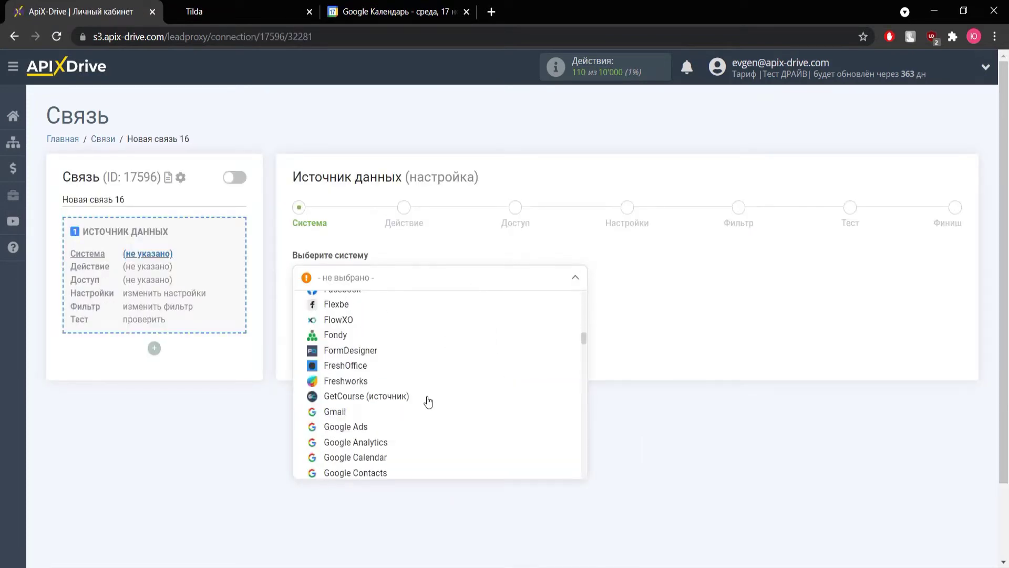
scroll(428, 401, down, 15)
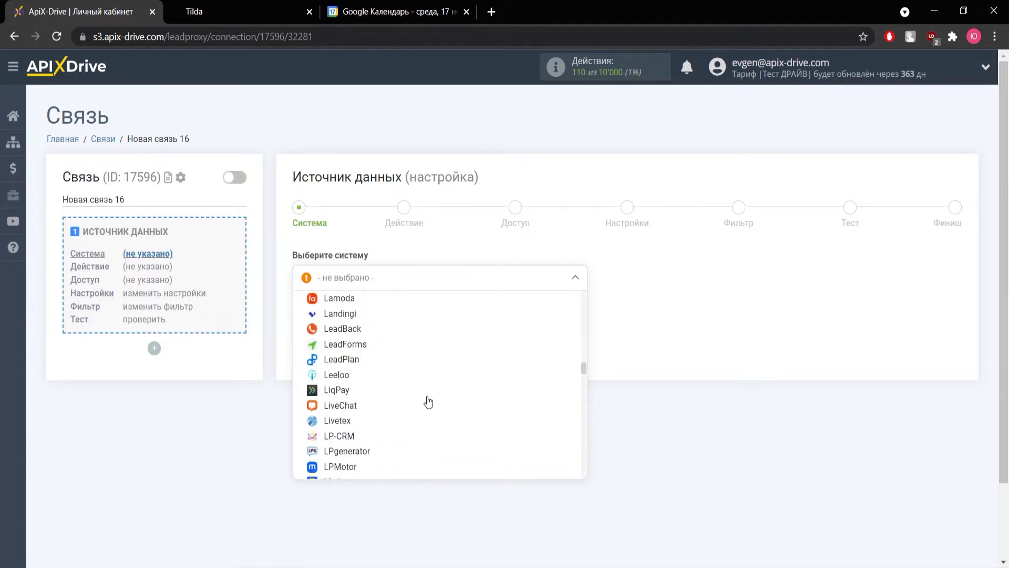
scroll(429, 403, down, 15)
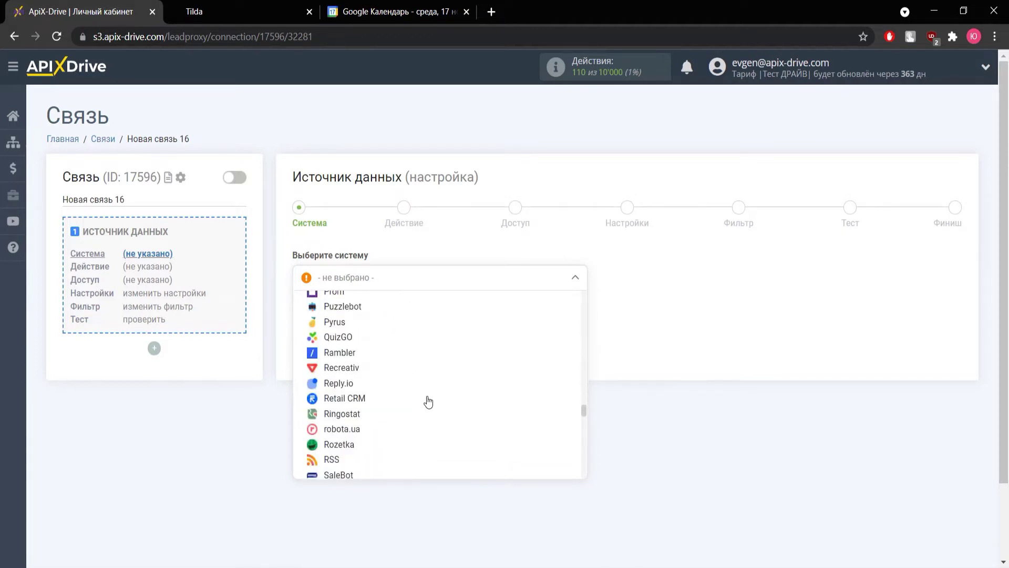
scroll(428, 402, down, 10)
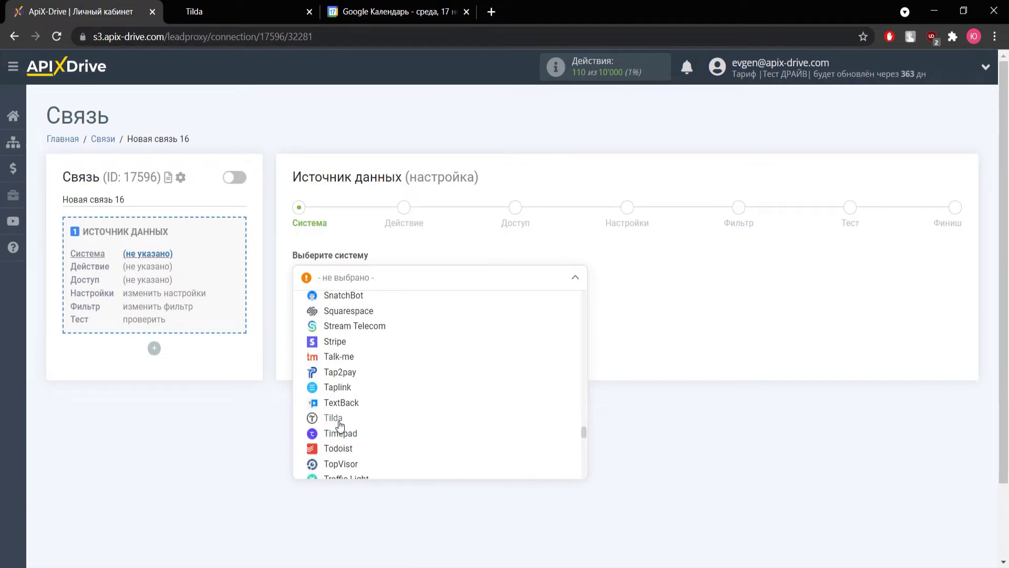
click(340, 421)
click(351, 317)
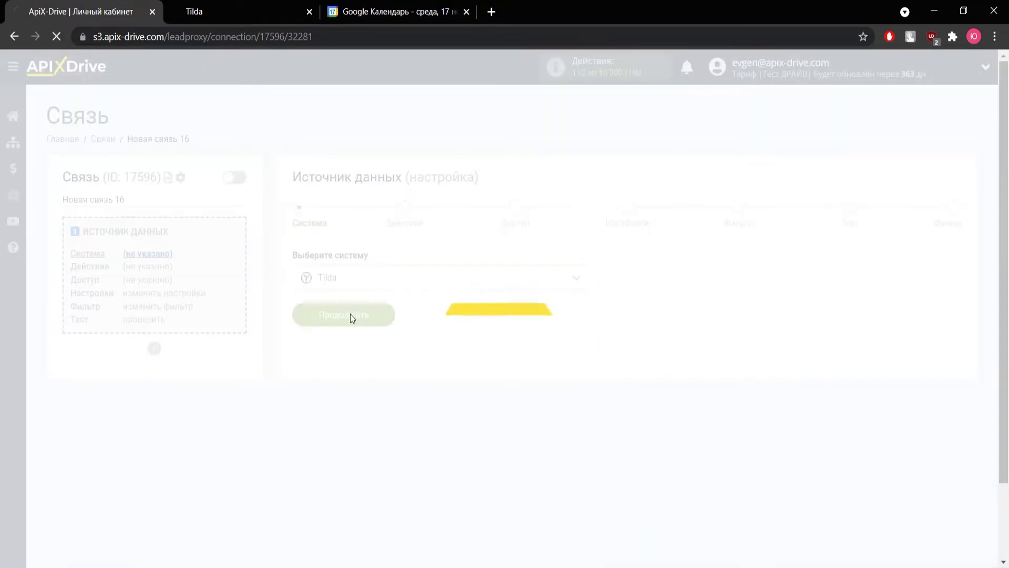
Set the source action to 'Получить данные из форм' and continue to account access.
click(357, 283)
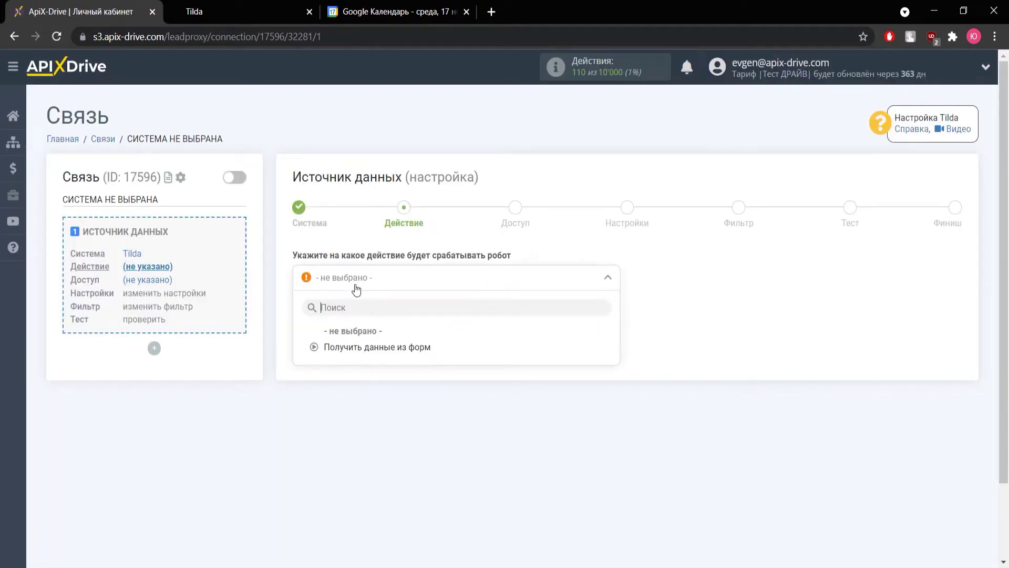
click(355, 348)
click(348, 341)
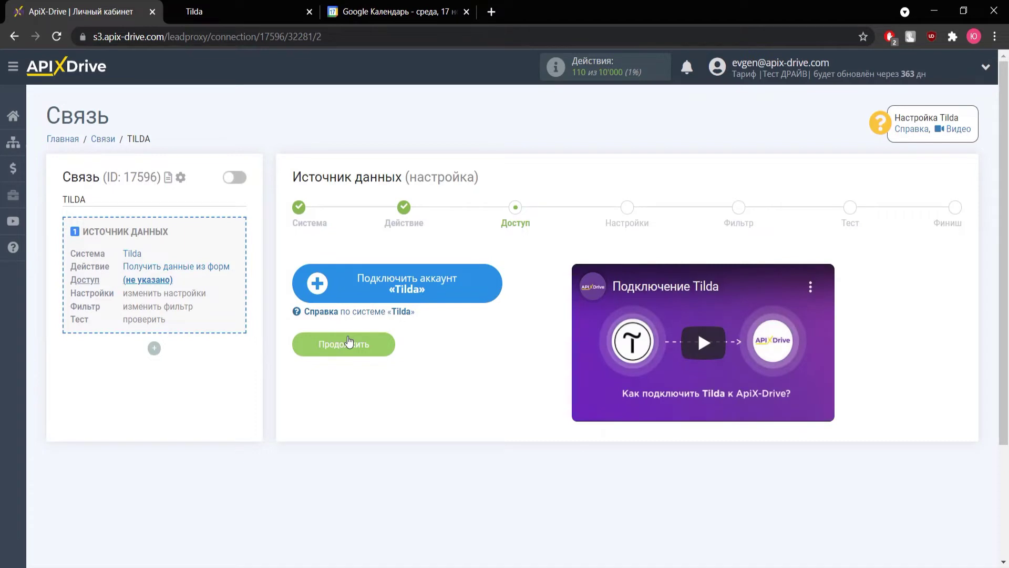
Connect and save a Tilda account, then proceed to the settings step.
click(347, 284)
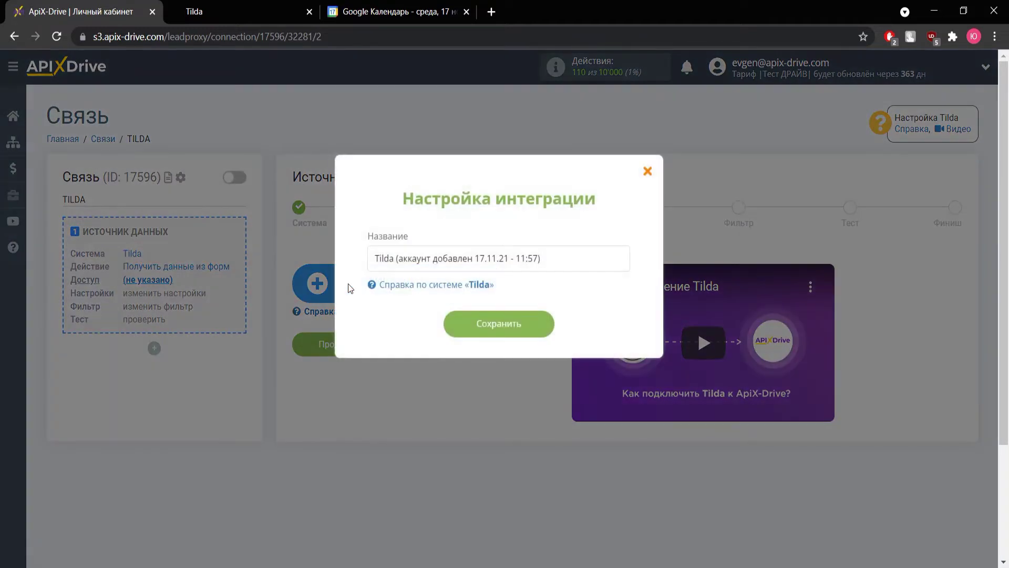
click(469, 326)
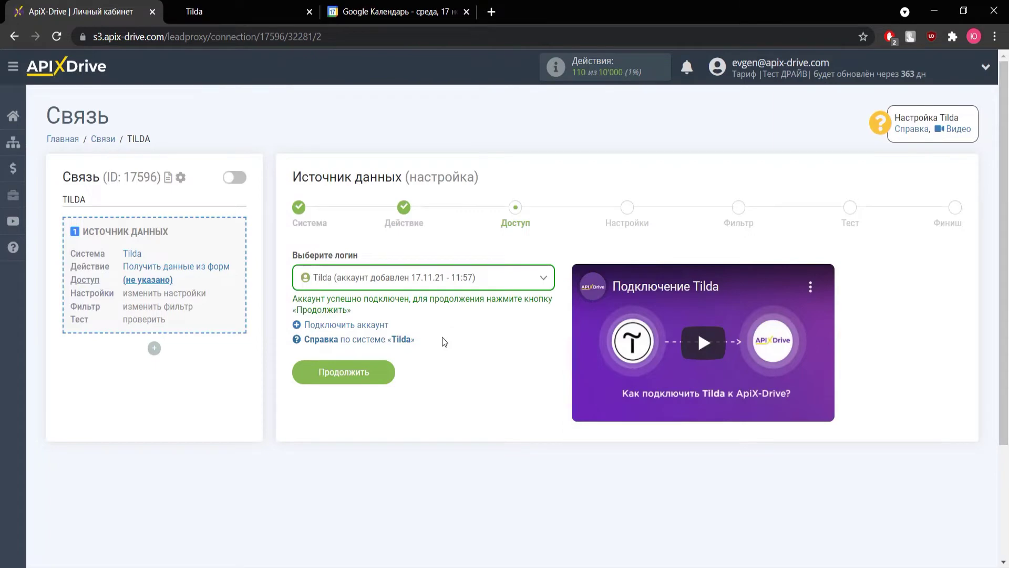
click(357, 374)
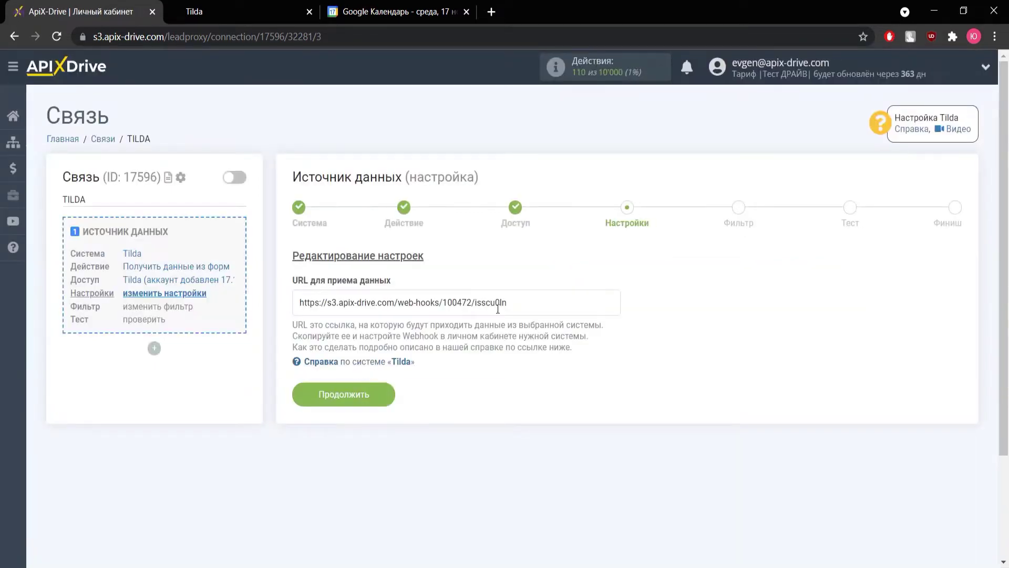
Copy the webhook URL and switch to Tilda's Мои сайты page.
drag(516, 303, 287, 297)
right_click(332, 298)
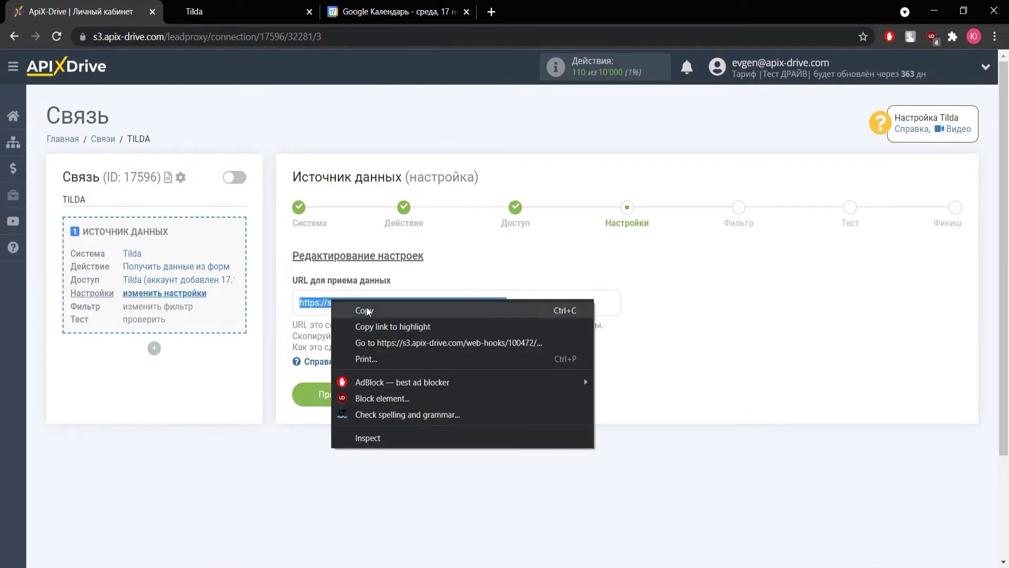
click(367, 310)
click(224, 19)
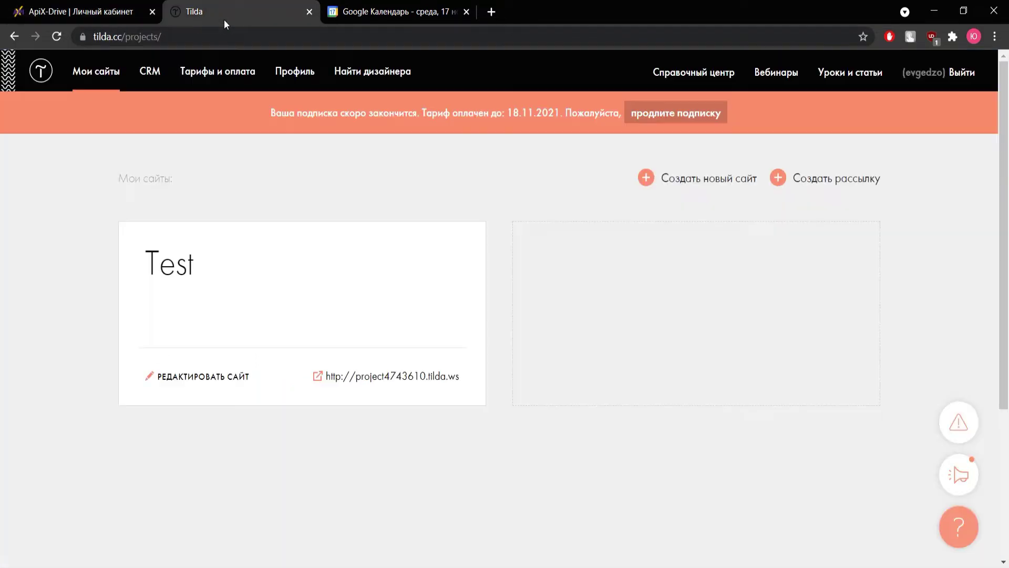
Open the Test site's Формы settings and choose the Webhook service.
click(188, 376)
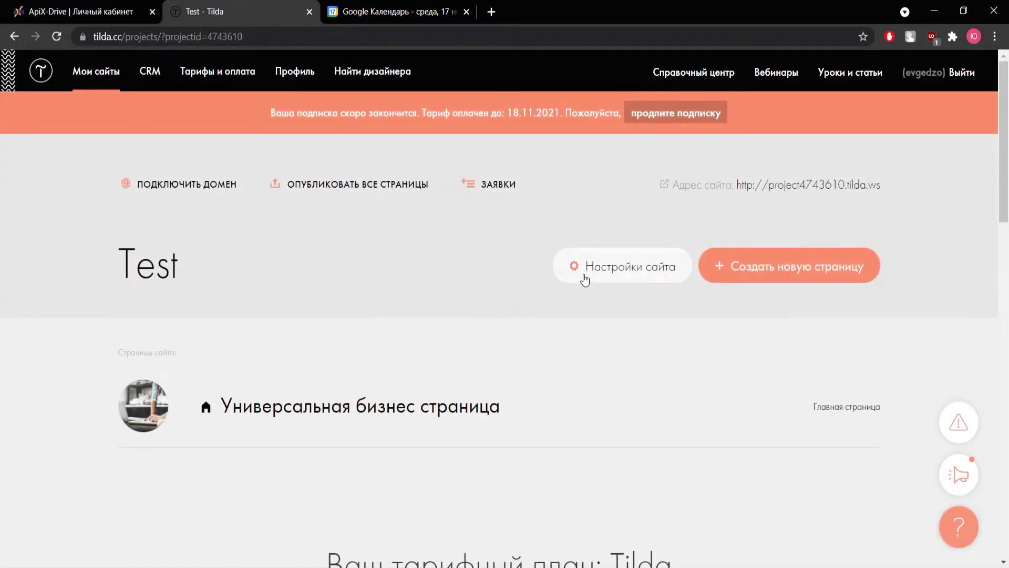
click(588, 275)
scroll(364, 296, down, 2)
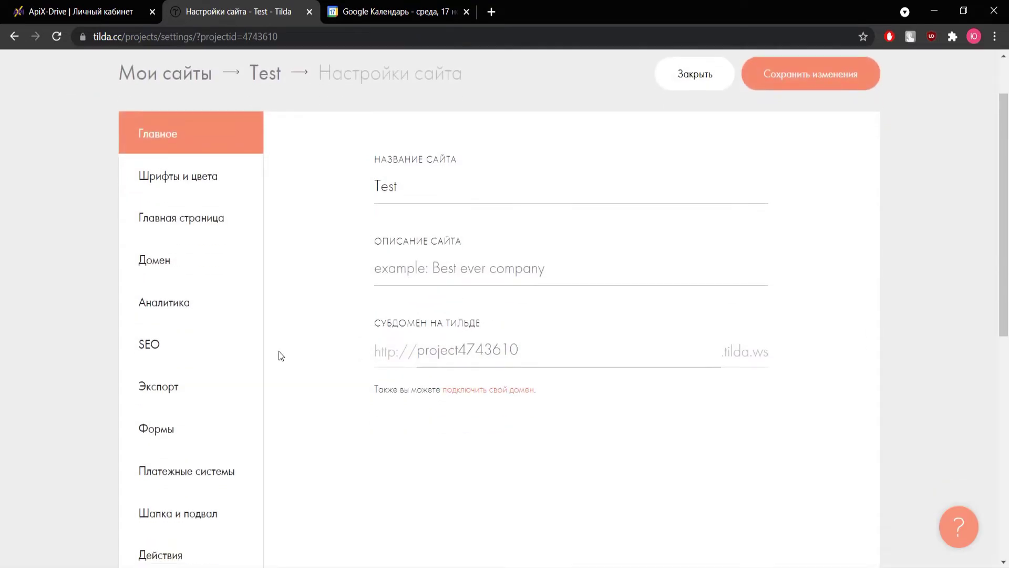
click(185, 434)
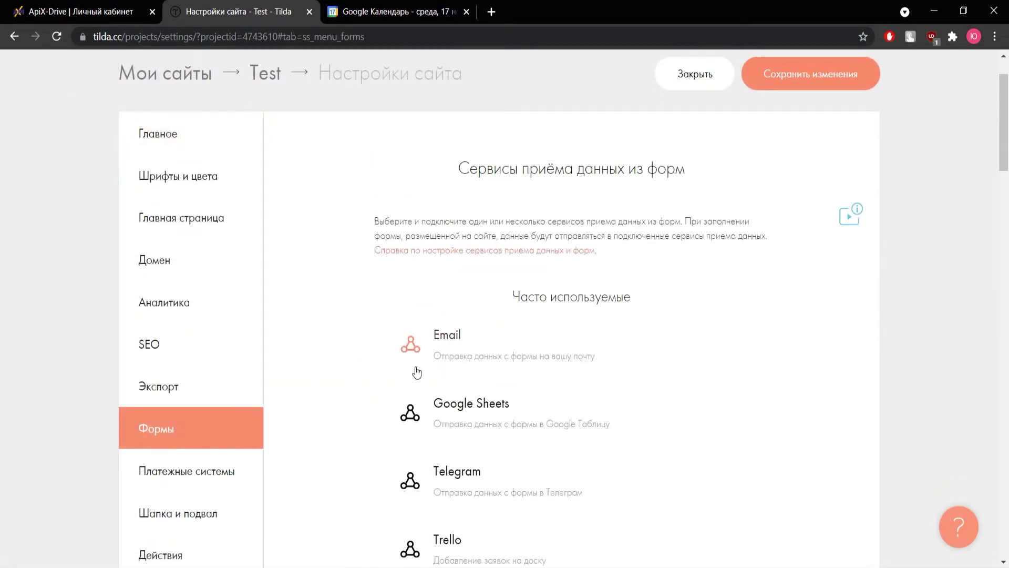
scroll(458, 368, down, 15)
scroll(460, 368, down, 18)
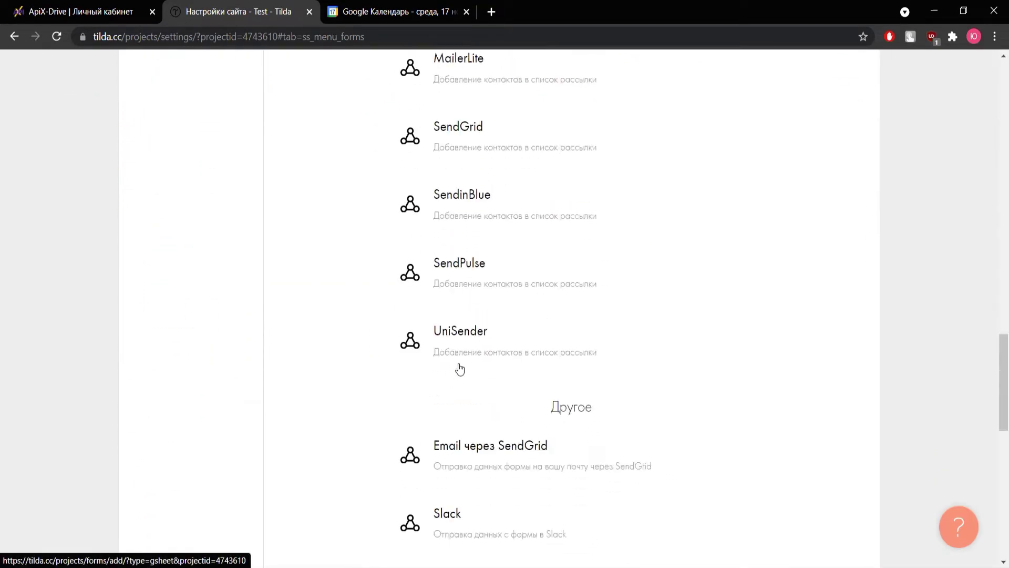
click(462, 174)
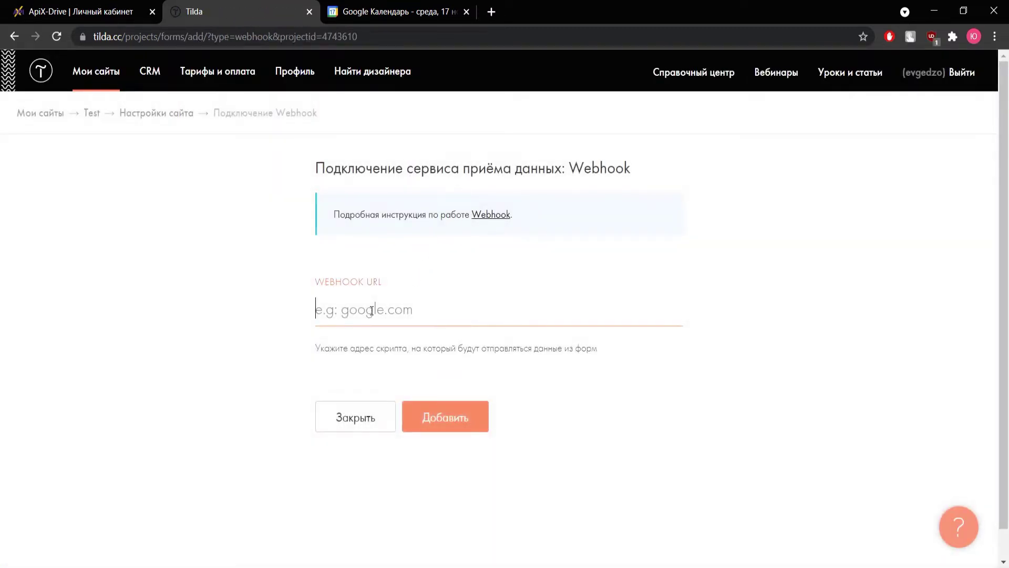
Paste the ApiX-Drive webhook URL, attach it to all forms, and save the site settings.
right_click(371, 310)
click(412, 416)
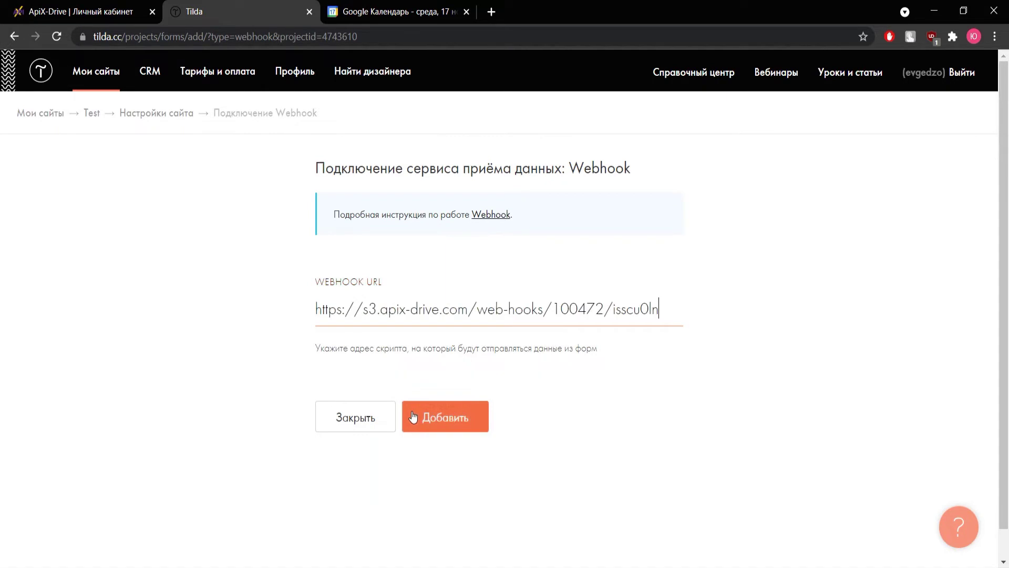
click(434, 419)
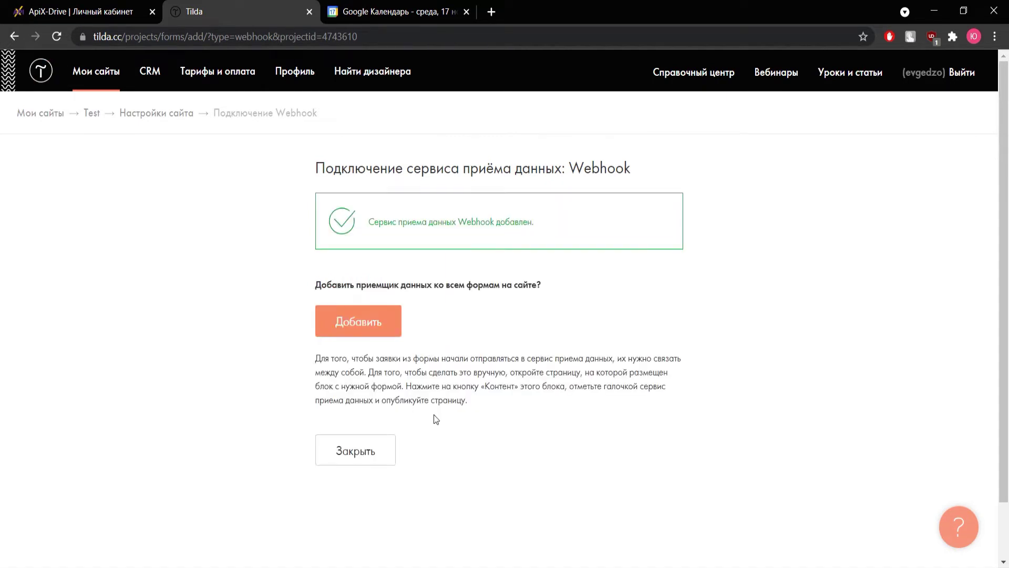
click(382, 327)
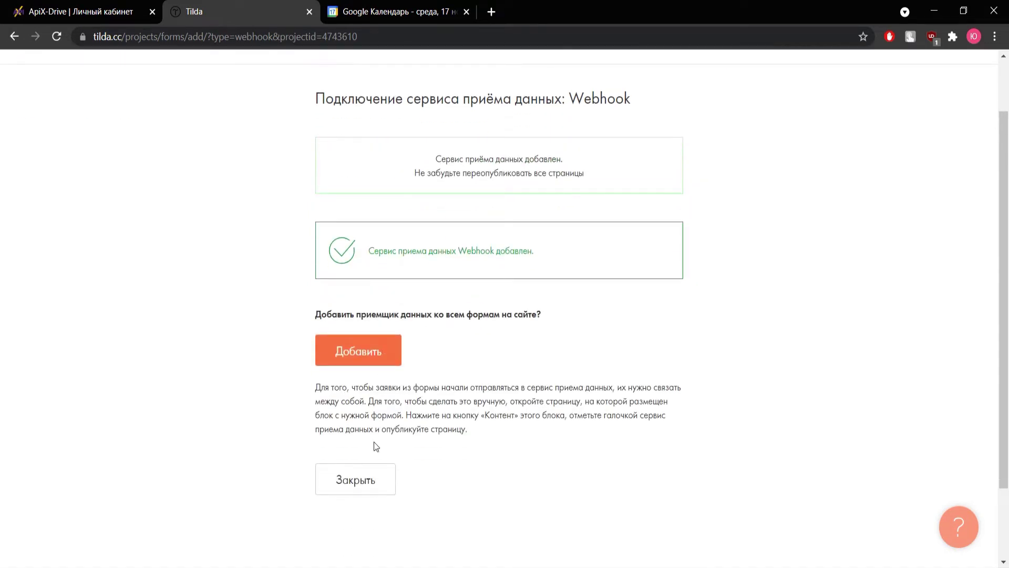
click(378, 478)
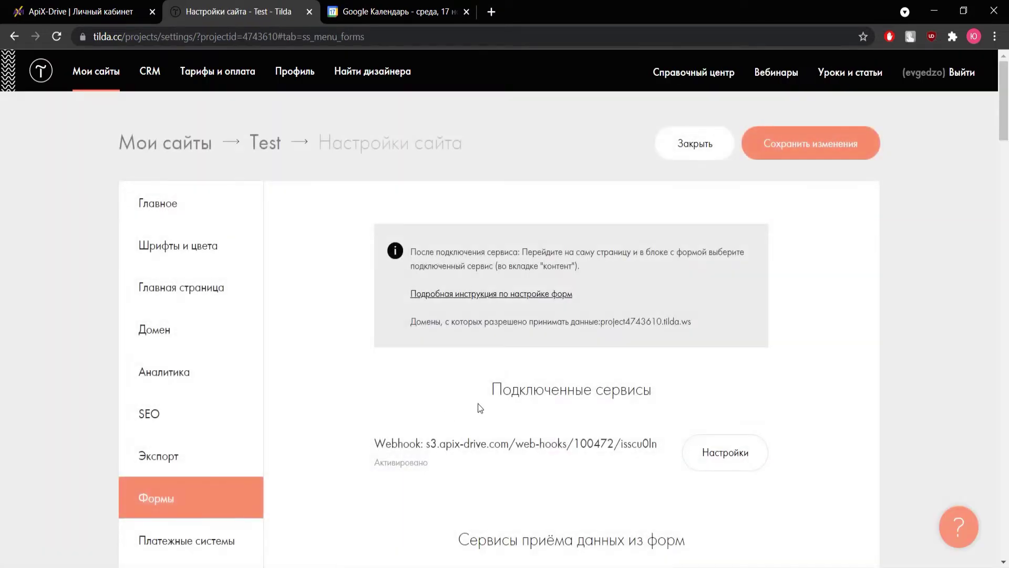
click(776, 153)
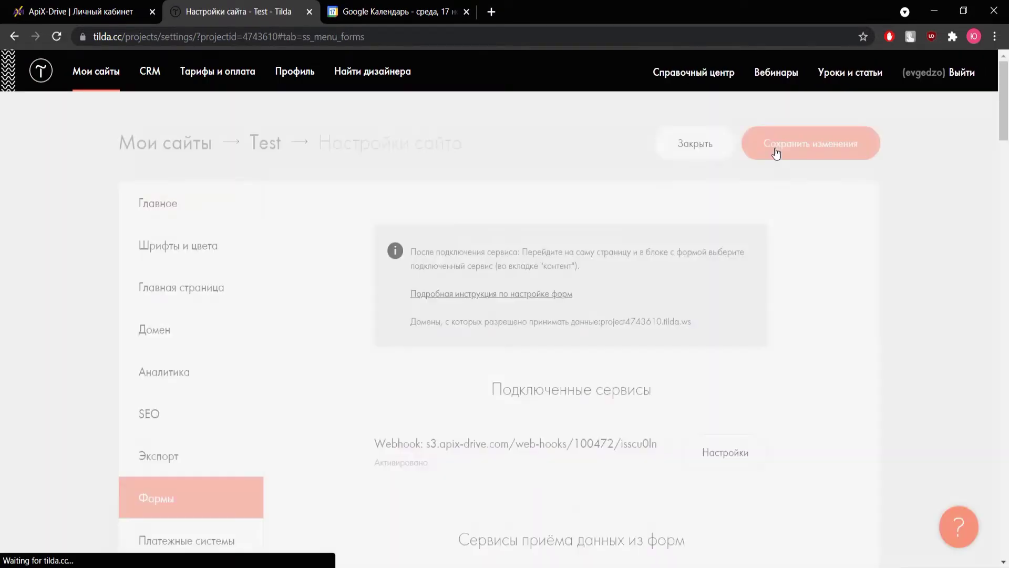
click(97, 72)
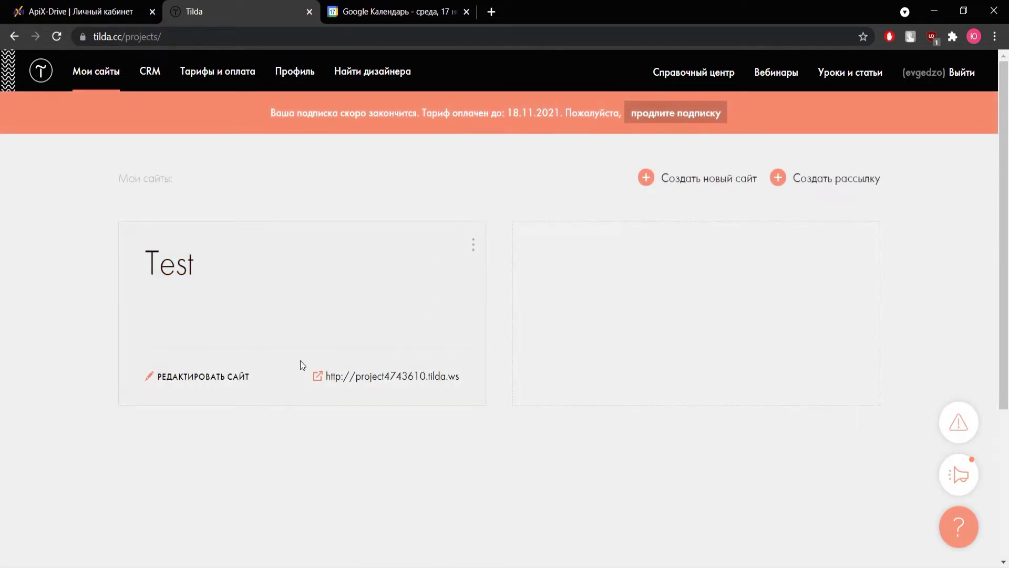
Republish the Test site's home page and open the published page.
click(287, 362)
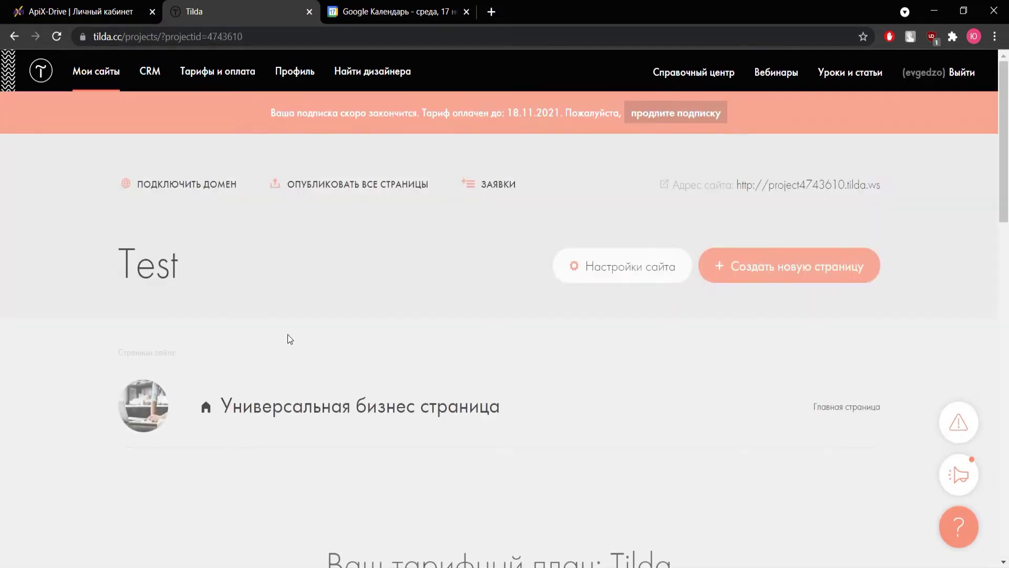
scroll(368, 342, down, 2)
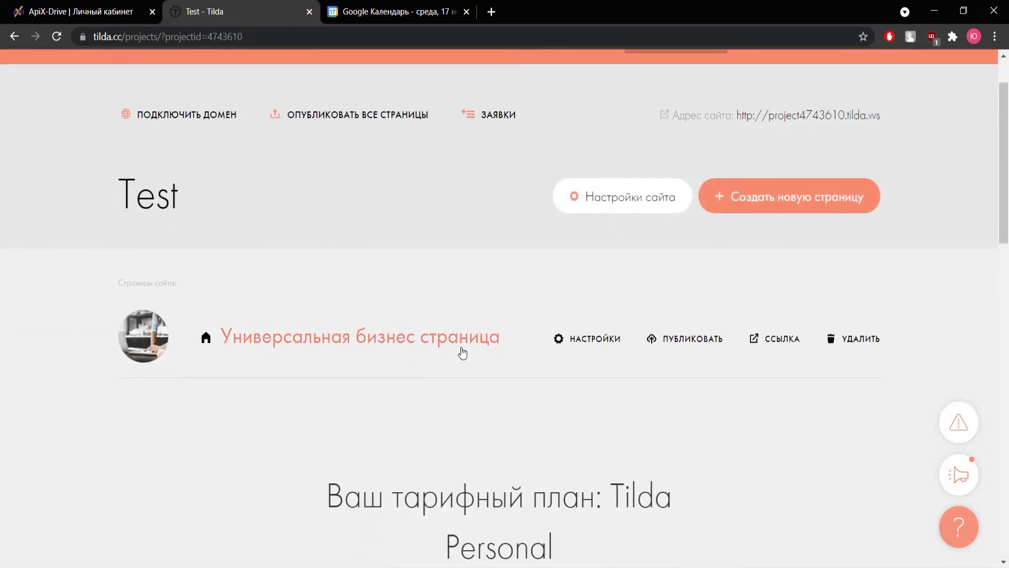
click(687, 346)
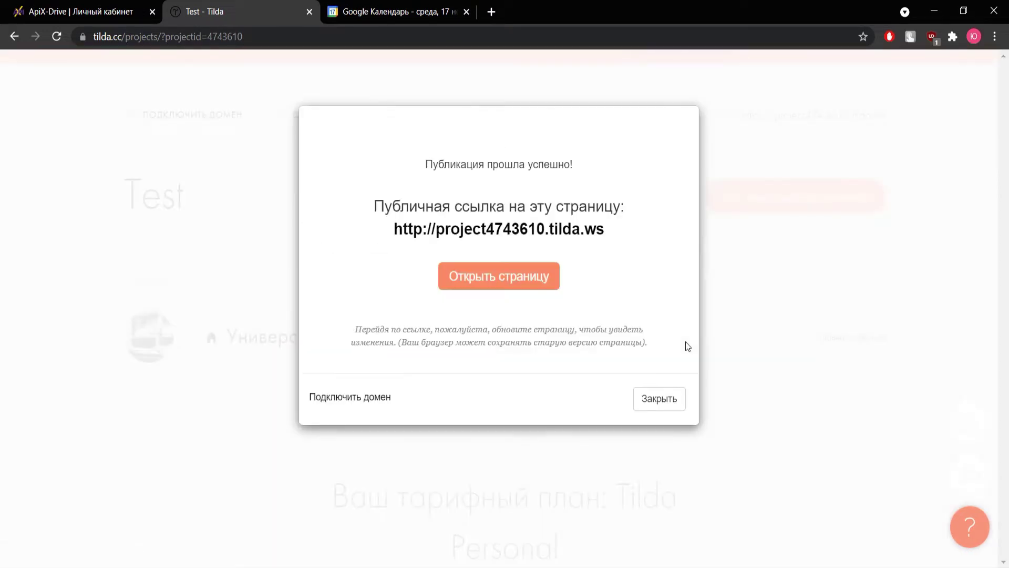
click(500, 278)
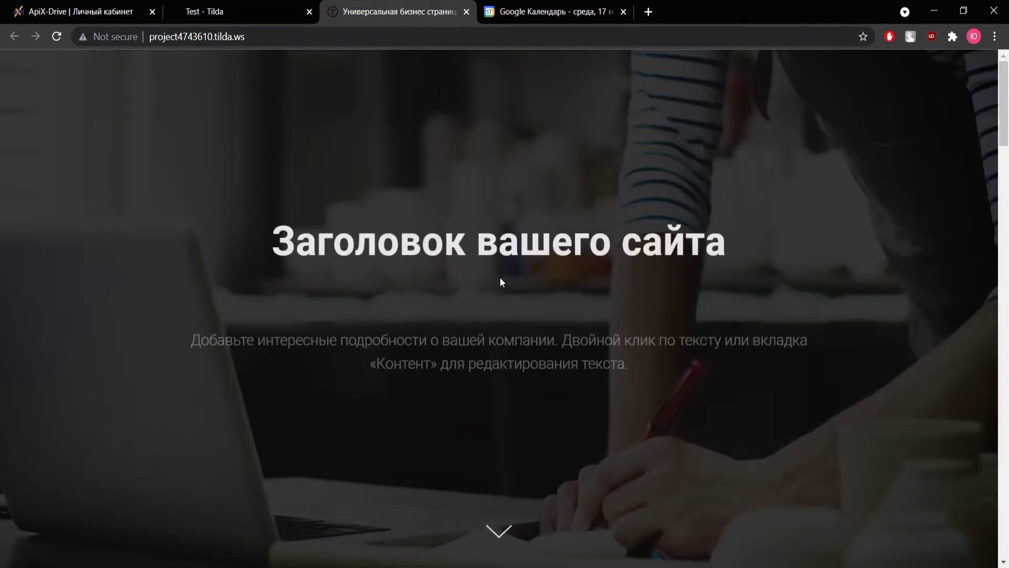
scroll(500, 276, down, 20)
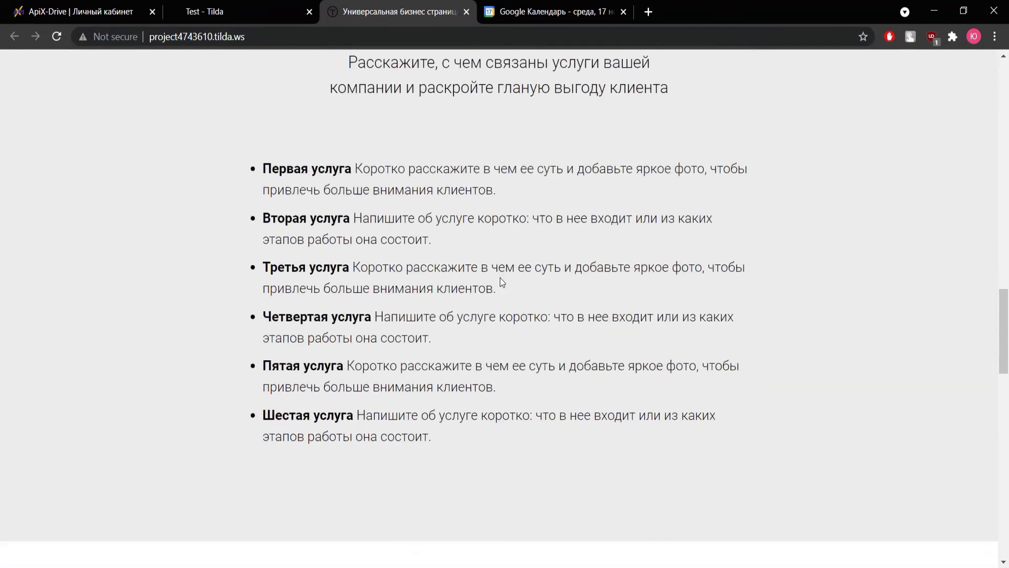
scroll(500, 282, down, 12)
Submit the contact form with a test e-mail, name and phone, then return to ApiX-Drive.
click(423, 223)
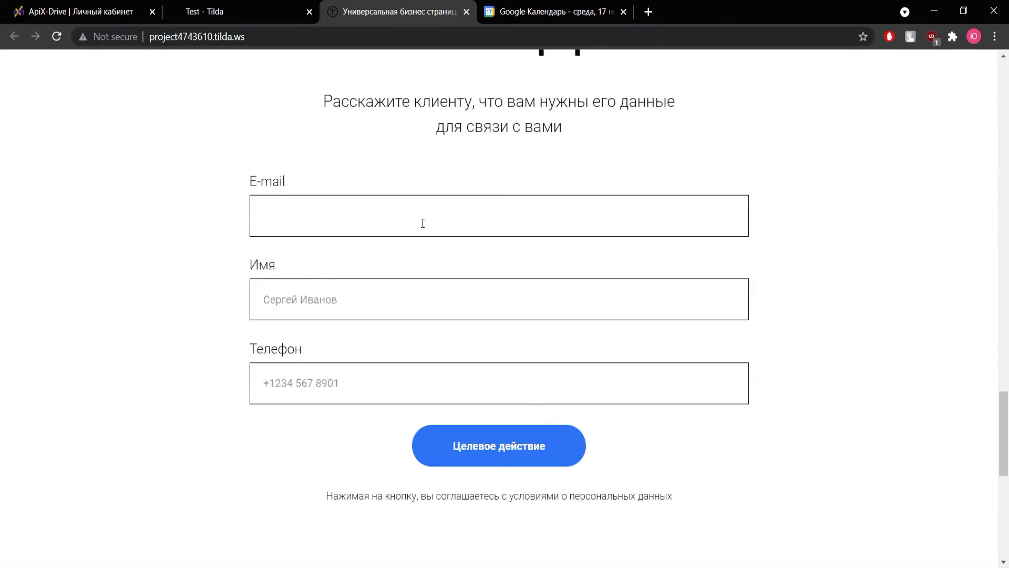
key(Tab)
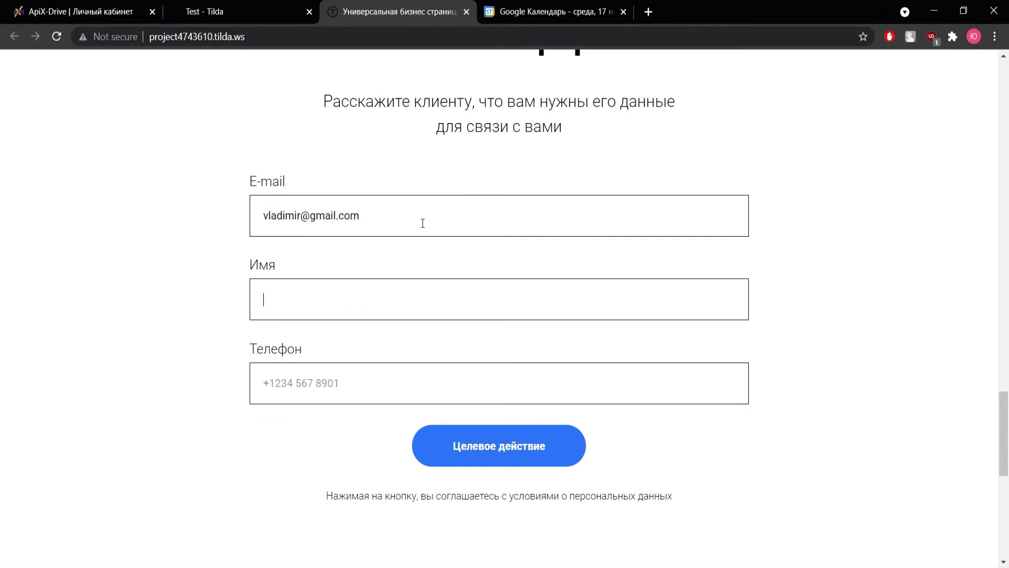
key(Tab)
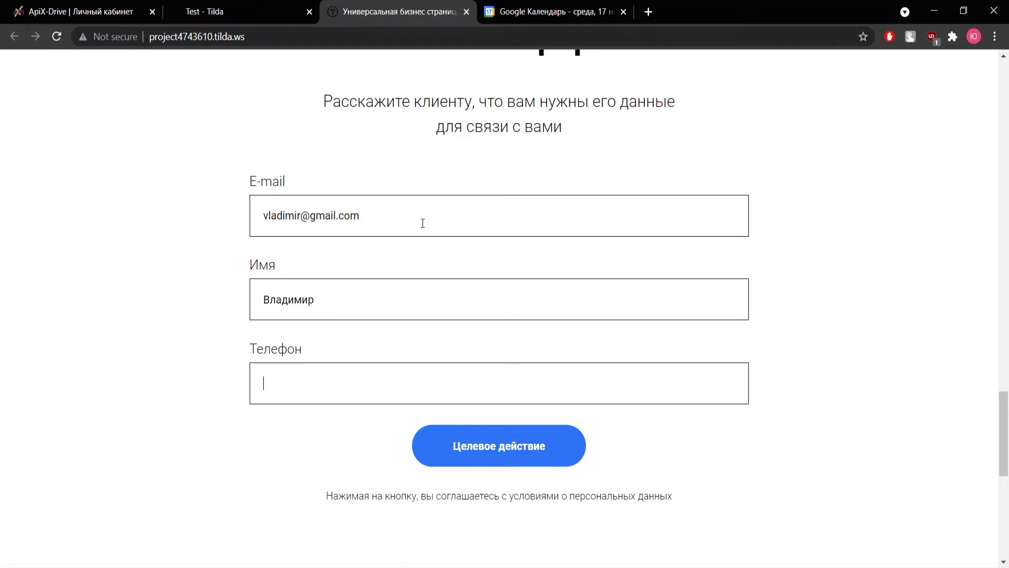
click(471, 438)
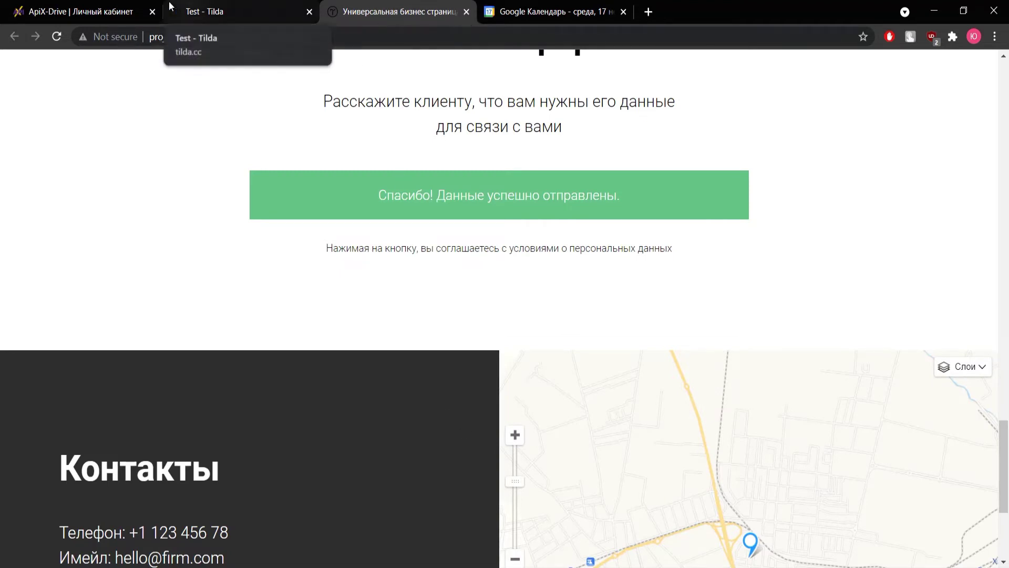
click(105, 12)
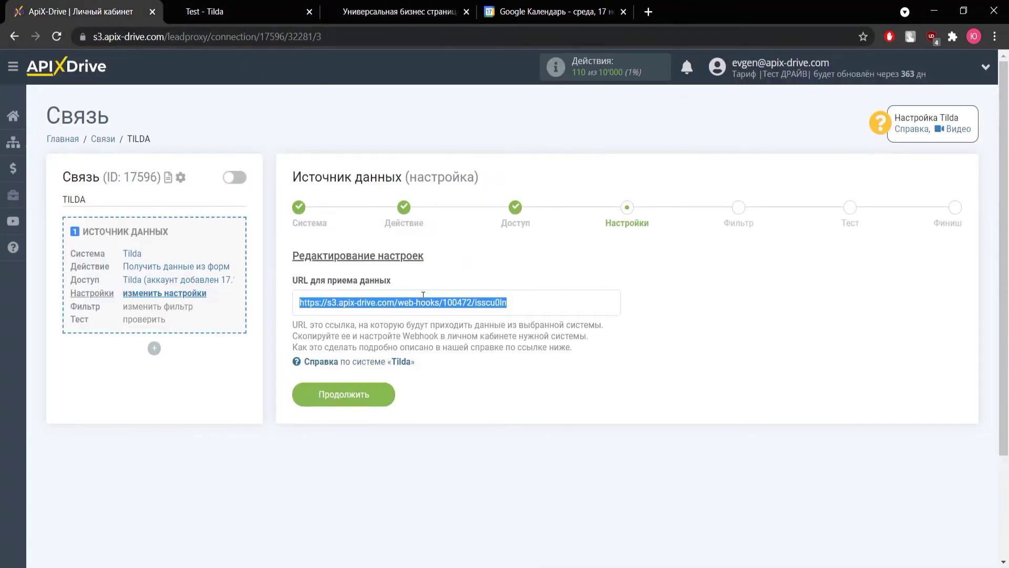
Continue through Настройки, Фильтр and the Тест data check, then begin the data-receiving setup.
click(497, 337)
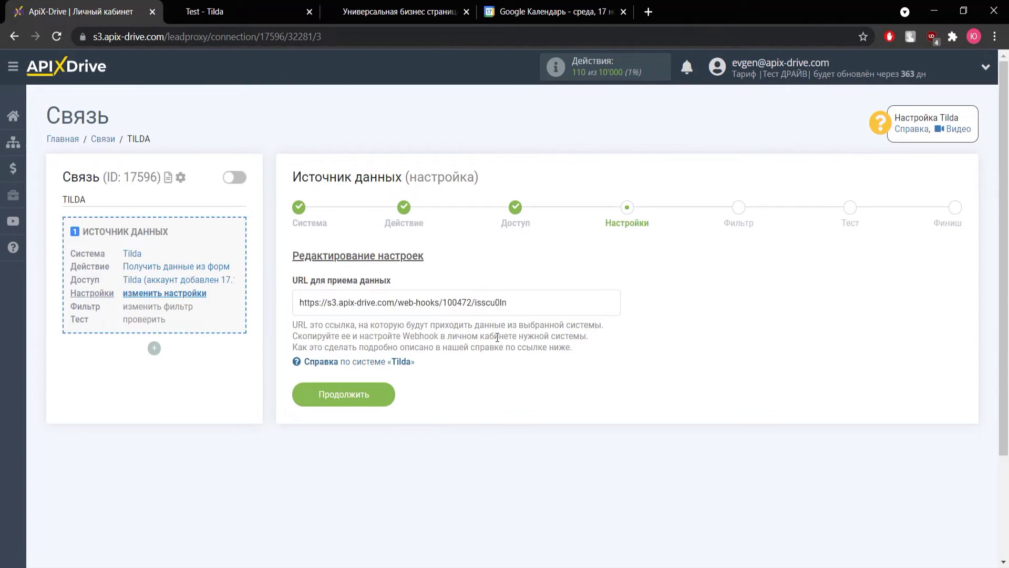
click(373, 396)
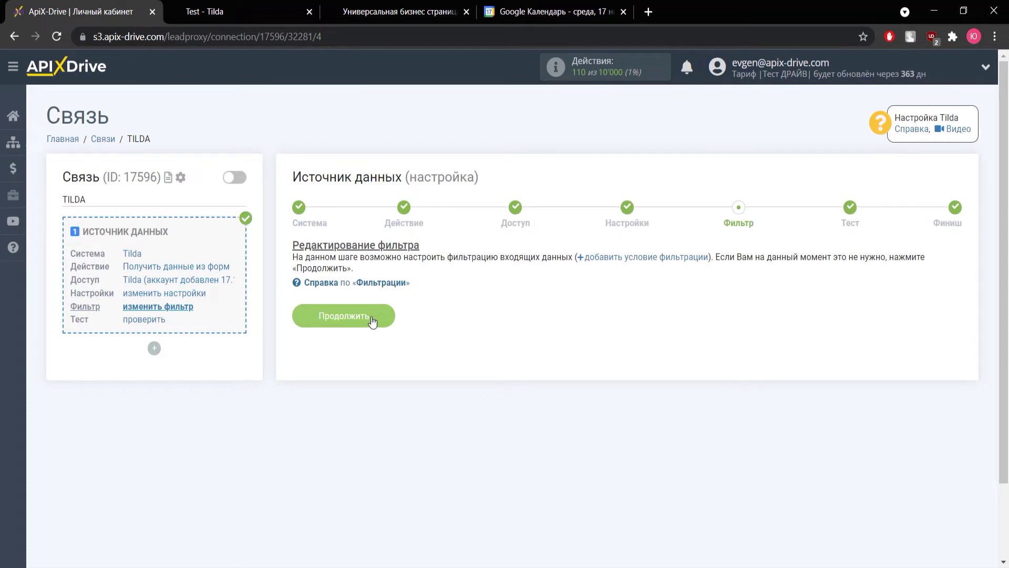
click(371, 317)
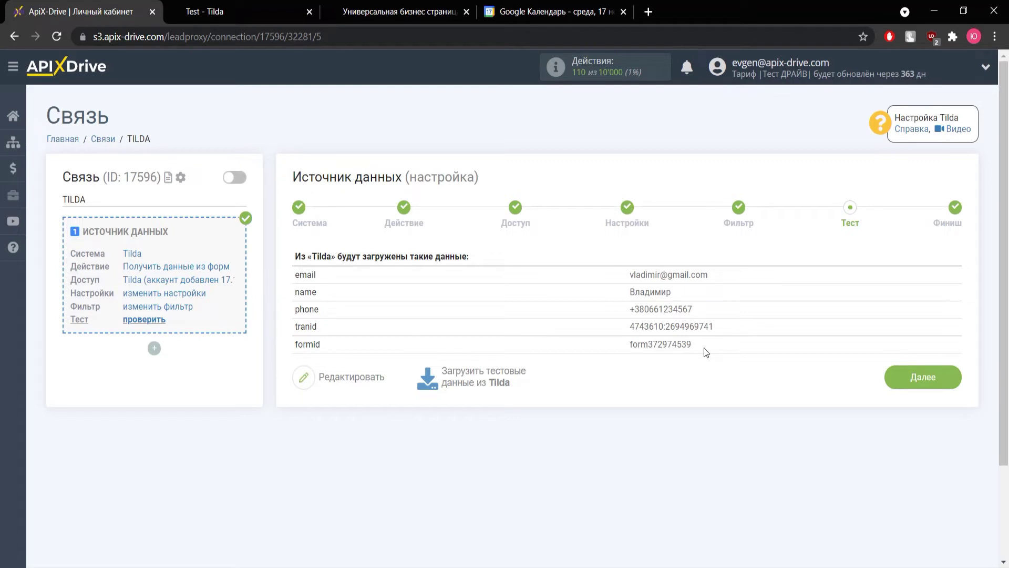
click(894, 382)
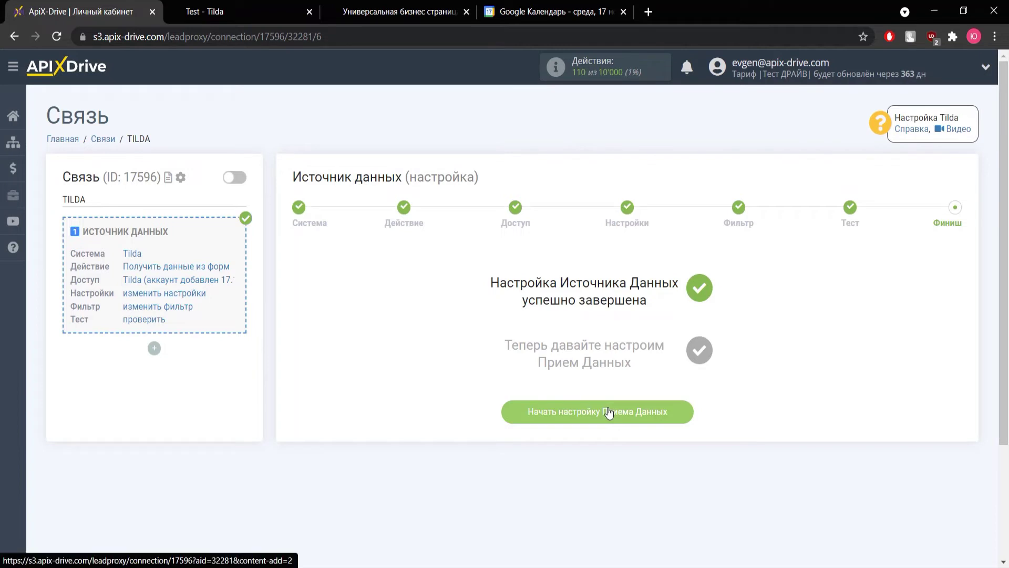
click(609, 413)
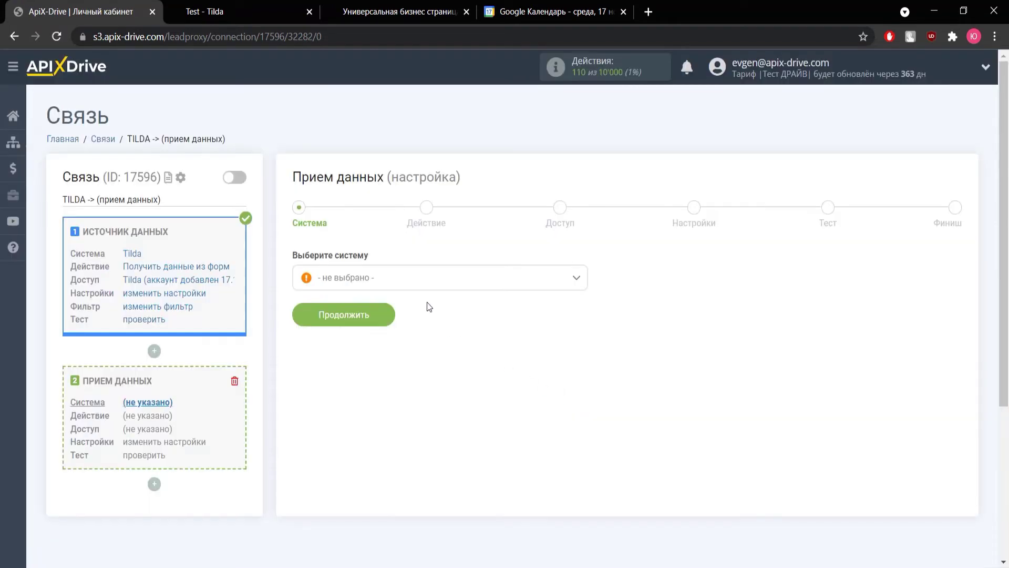
Choose Google Calendar as the receiving system.
click(418, 284)
scroll(386, 378, down, 10)
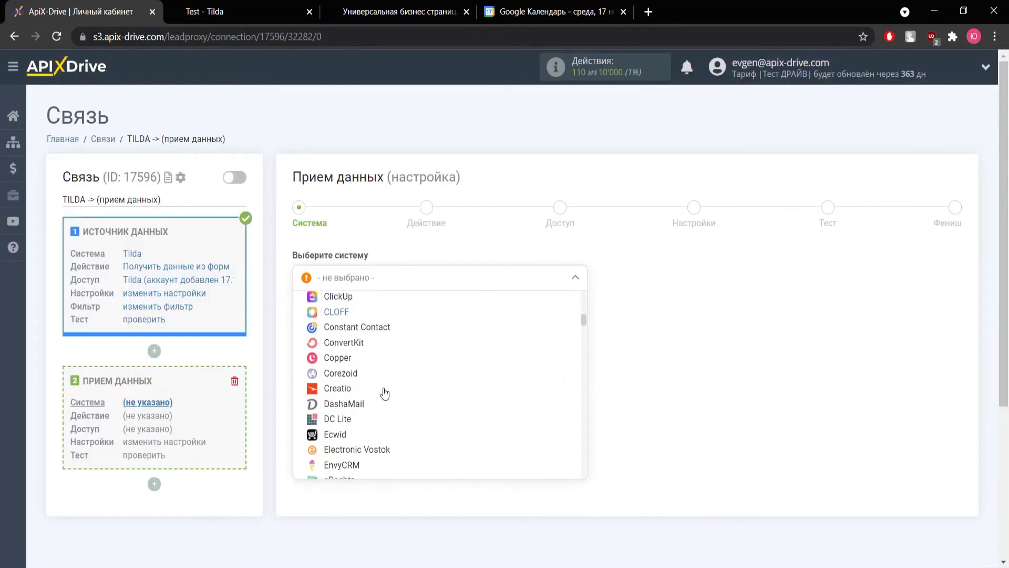
scroll(385, 393, down, 5)
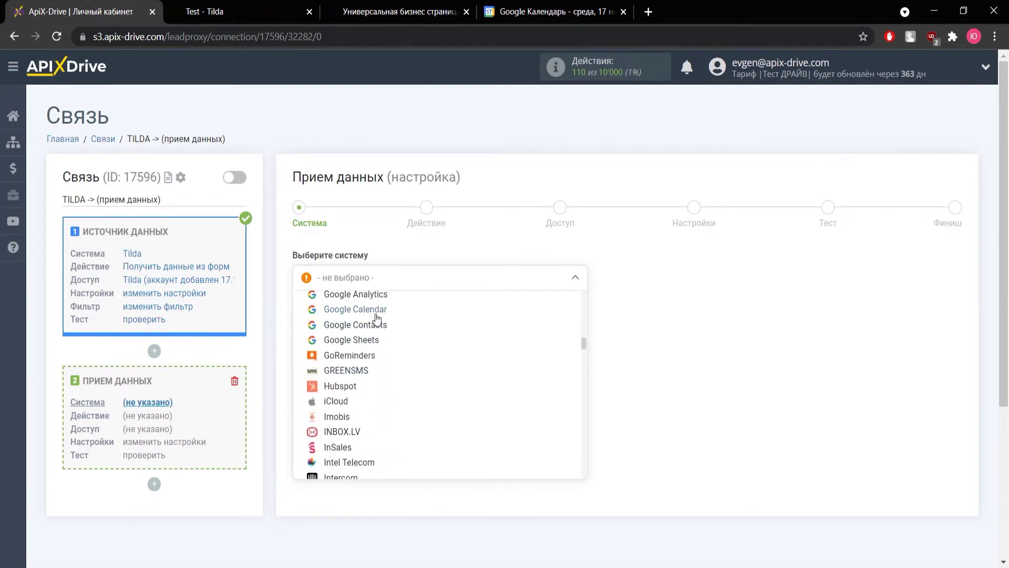
click(377, 311)
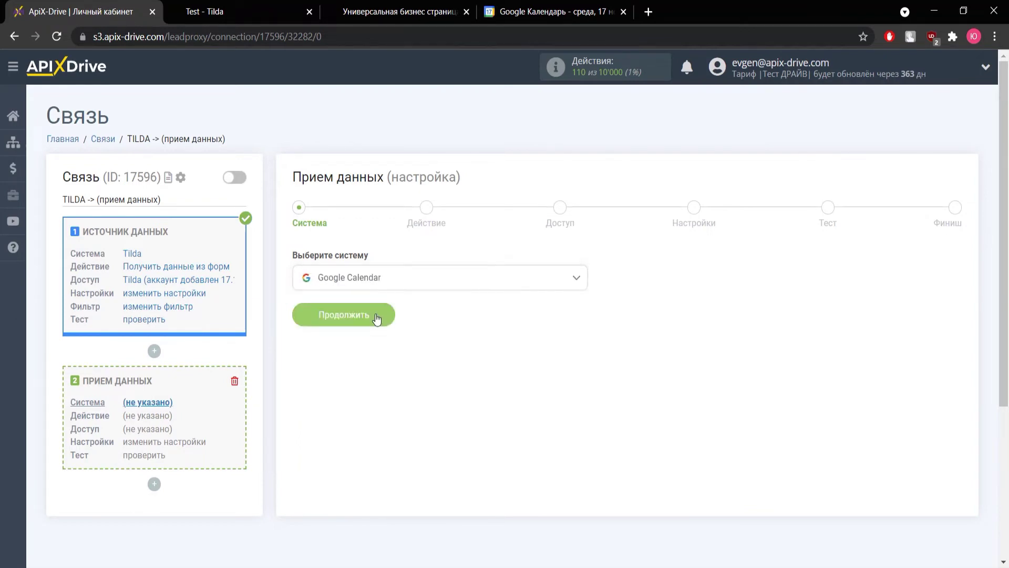
click(376, 315)
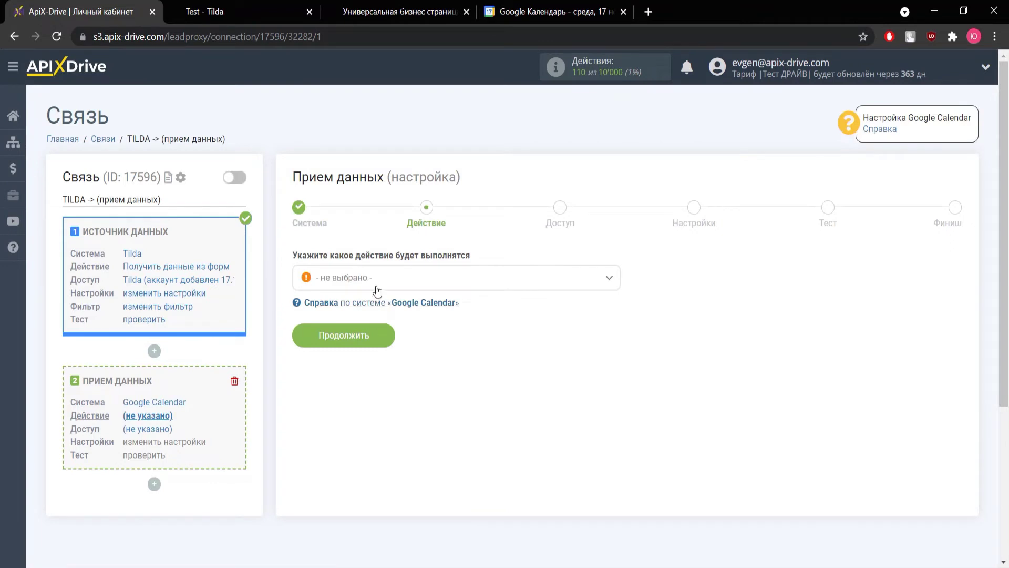
Set the receiver action to 'Создать событие' and continue to account access.
click(377, 279)
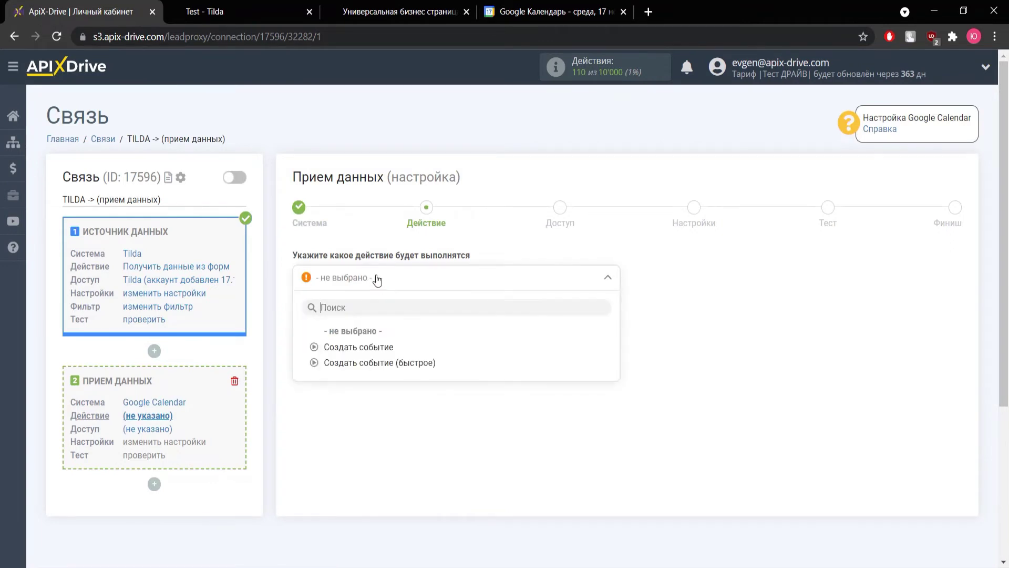
click(374, 347)
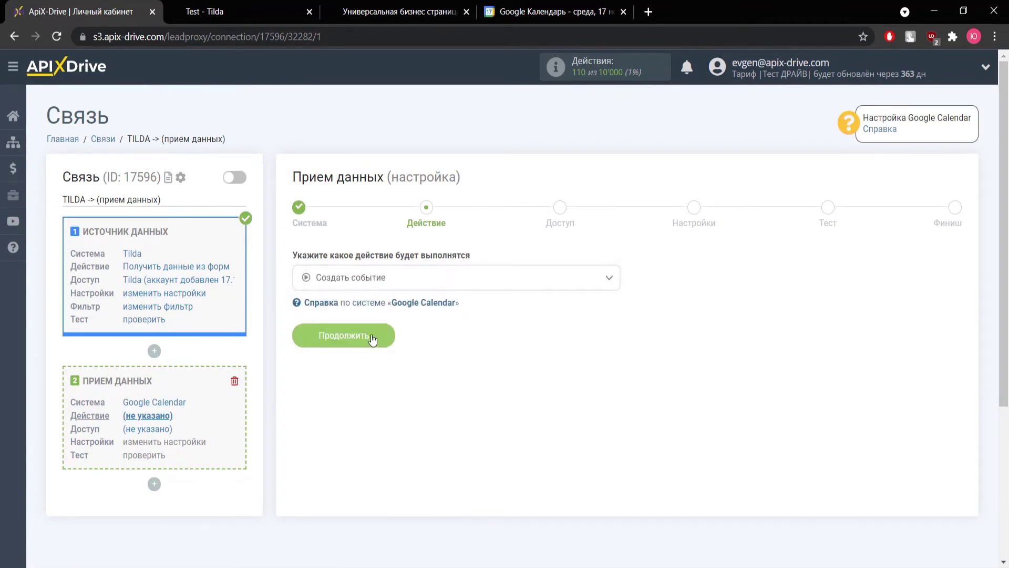
click(372, 338)
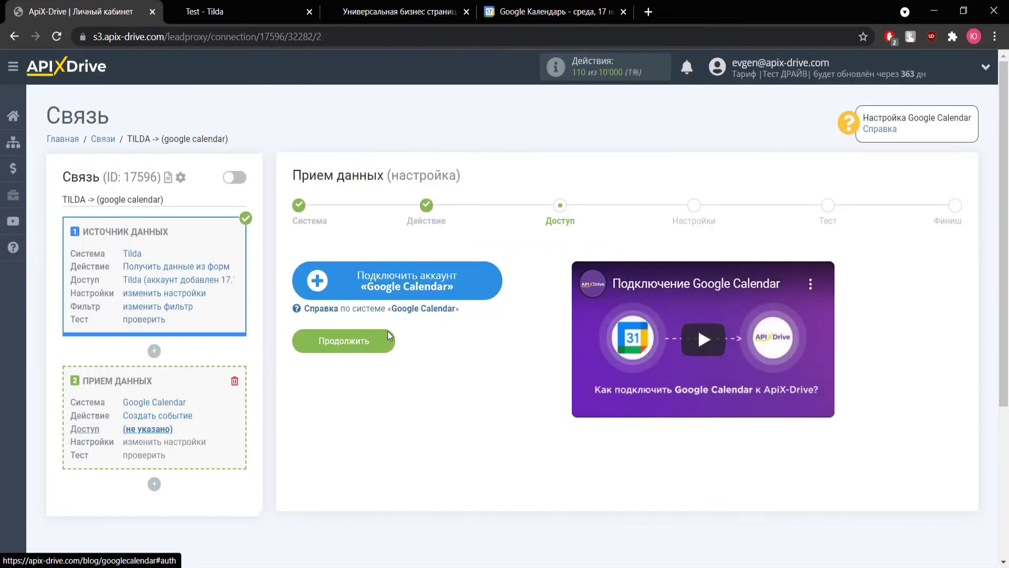
Sign in with the Google account's e-mail and password and grant ApiX-Drive calendar access.
click(391, 286)
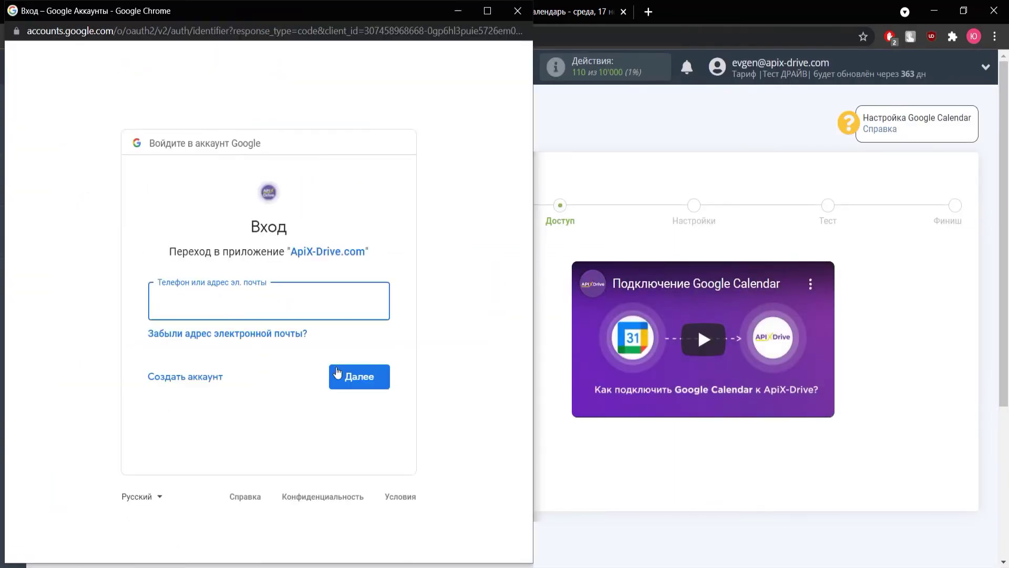
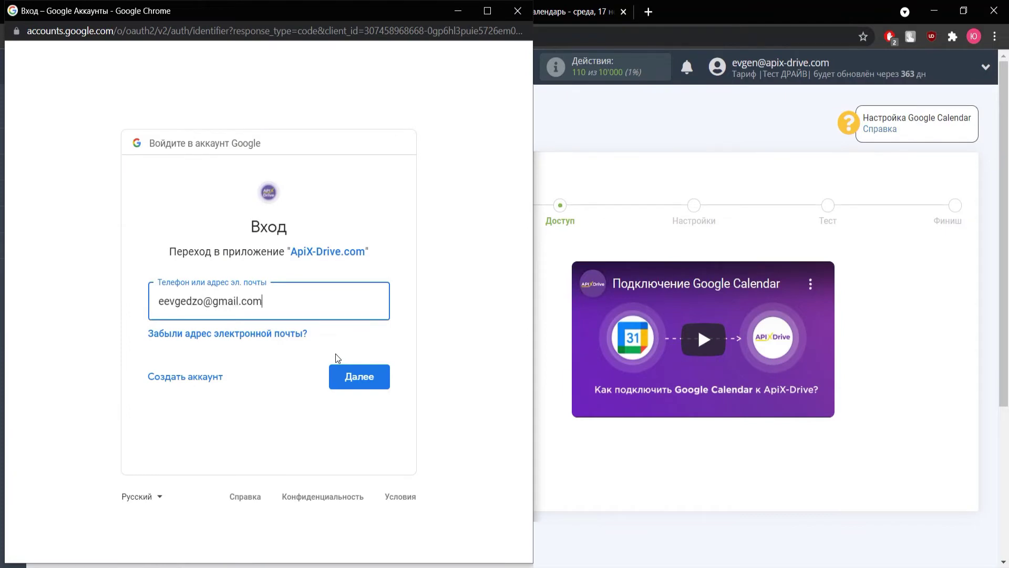
key(Return)
text(••••••••)
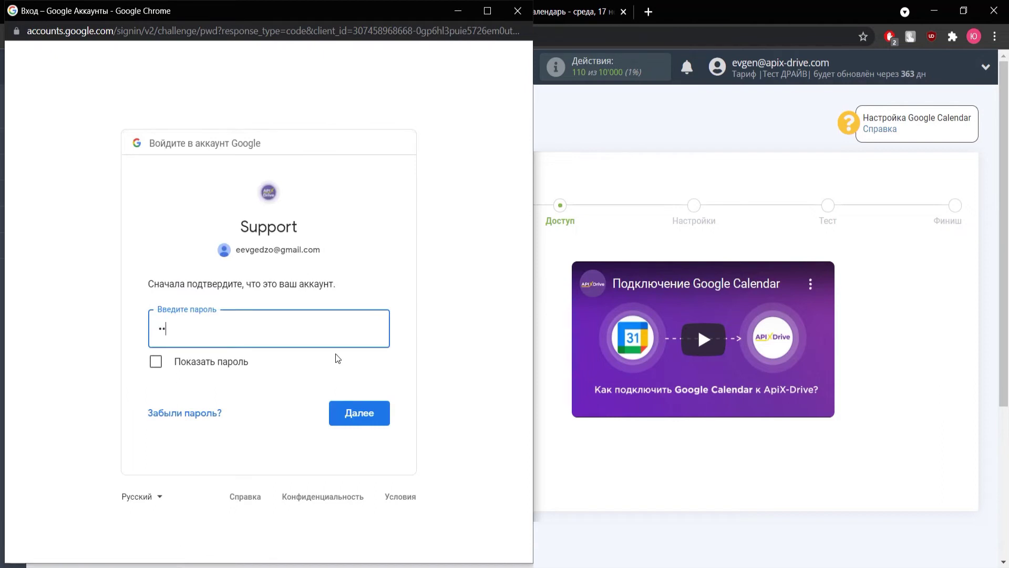
text(••)
key(Return)
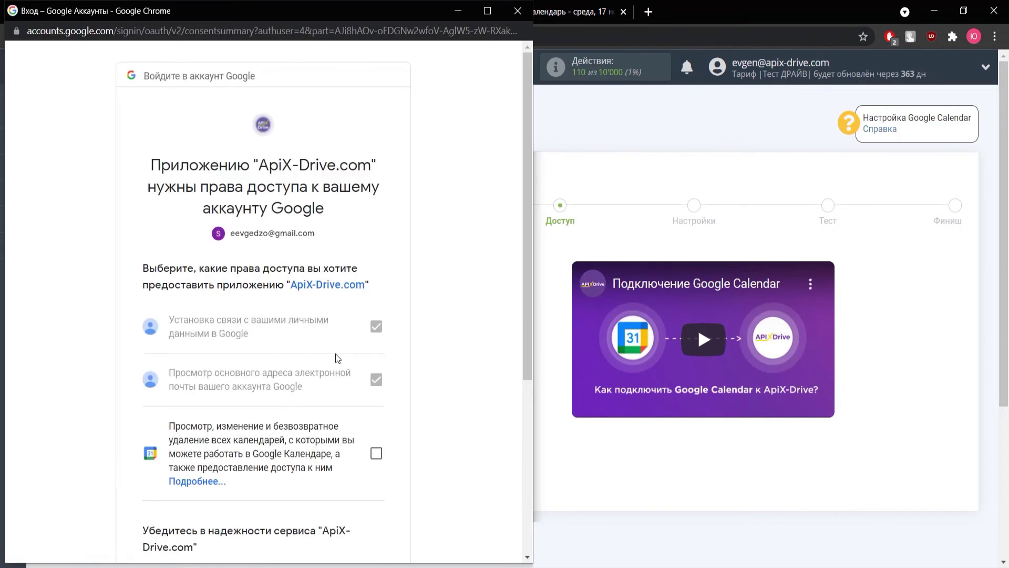
scroll(338, 358, down, 3)
click(374, 316)
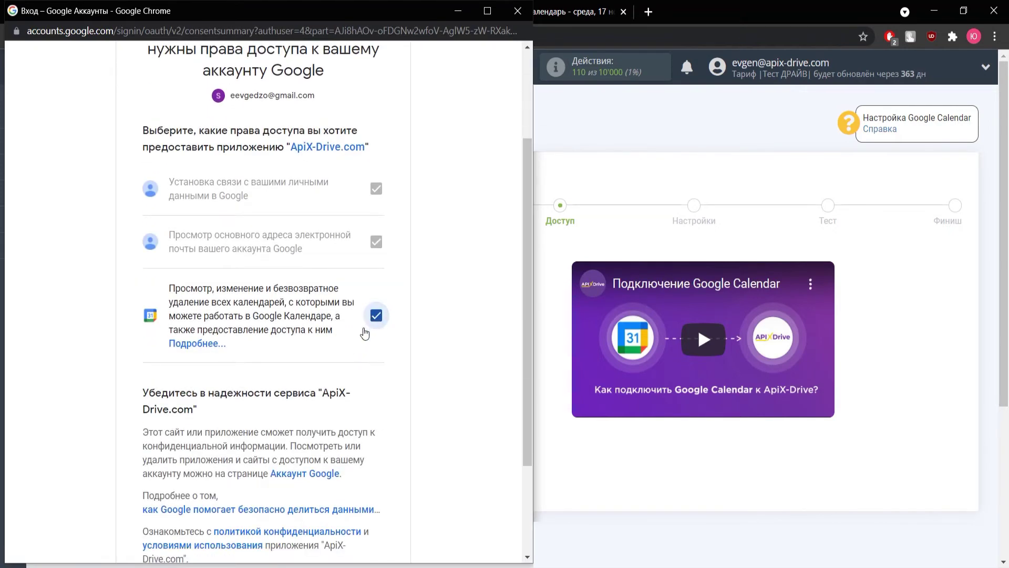
scroll(365, 333, down, 2)
click(338, 463)
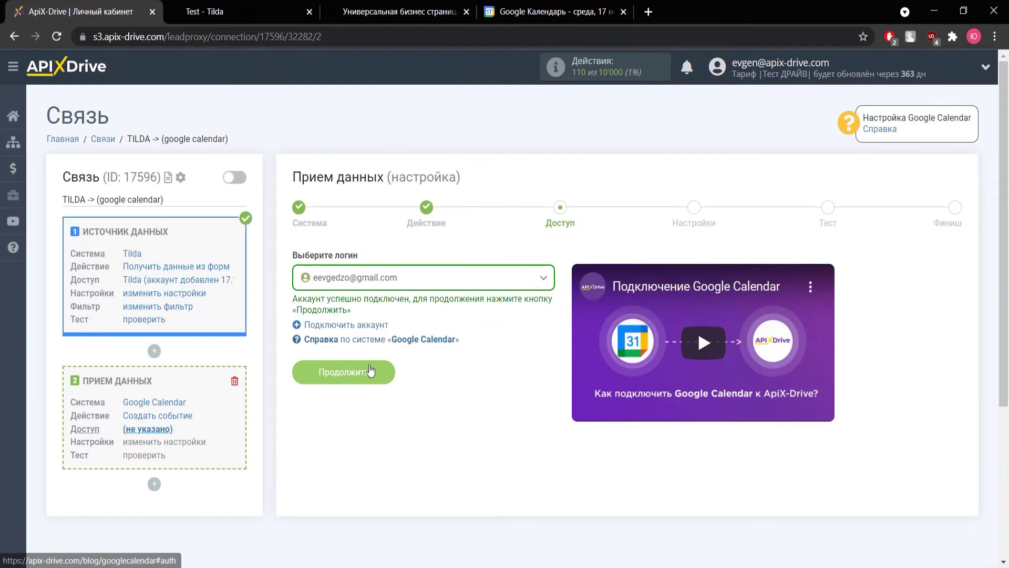
Continue from the Доступ step to the Google Calendar Настройки form.
click(370, 372)
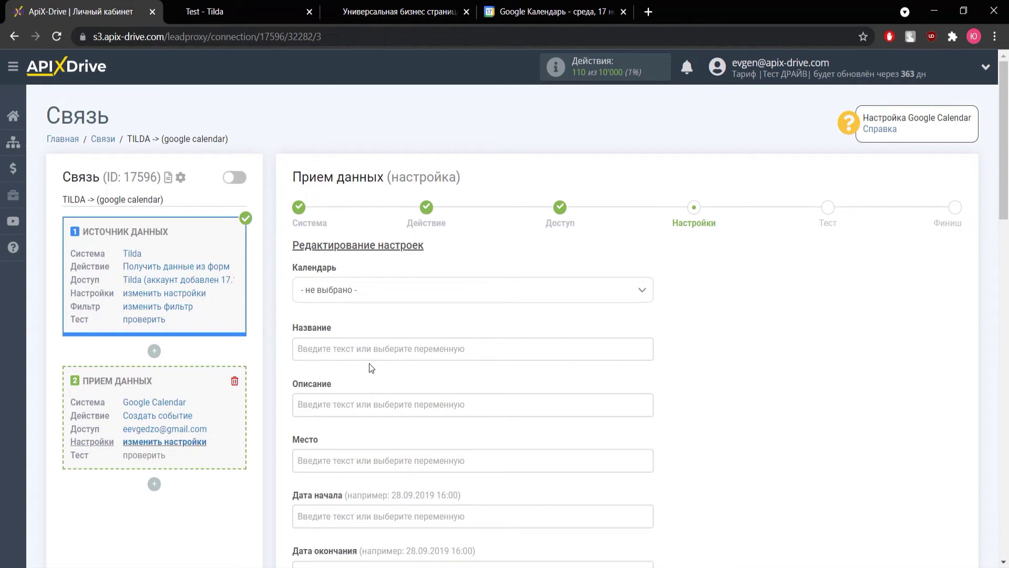
Select the account's own calendar and title the event 'Новая форма:' plus the Tilda formid.
click(372, 294)
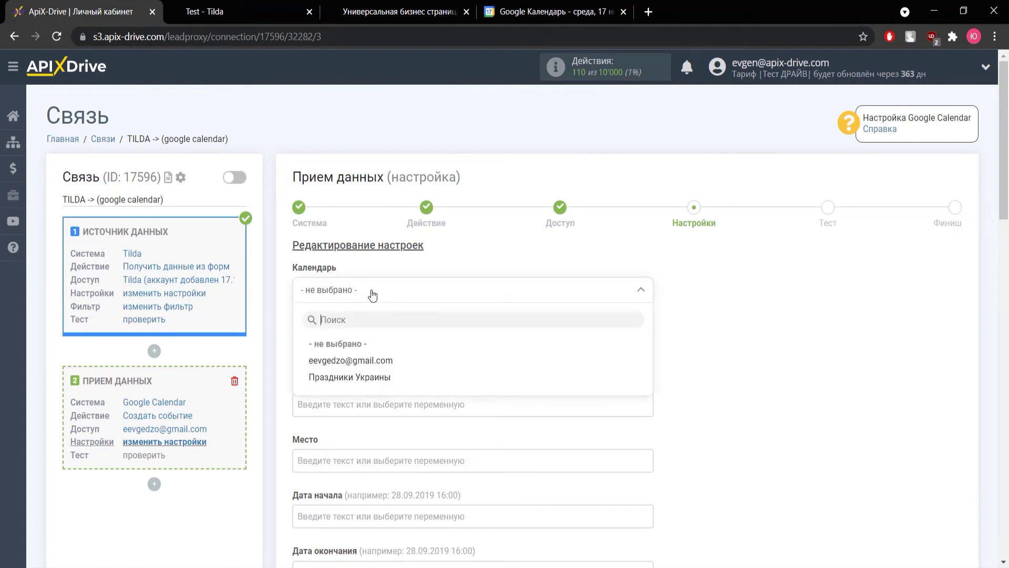
click(371, 357)
click(371, 355)
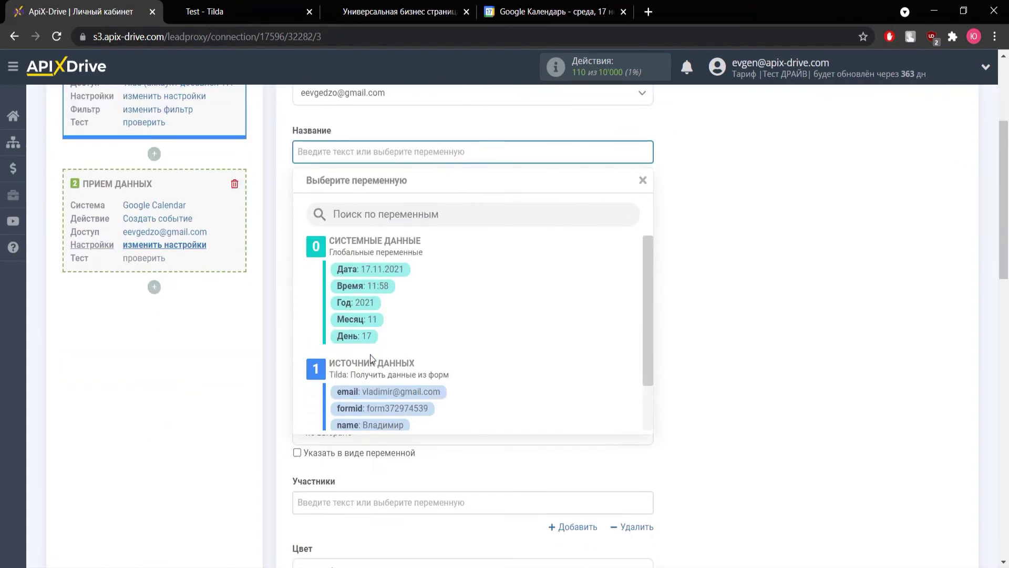
text(Новая )
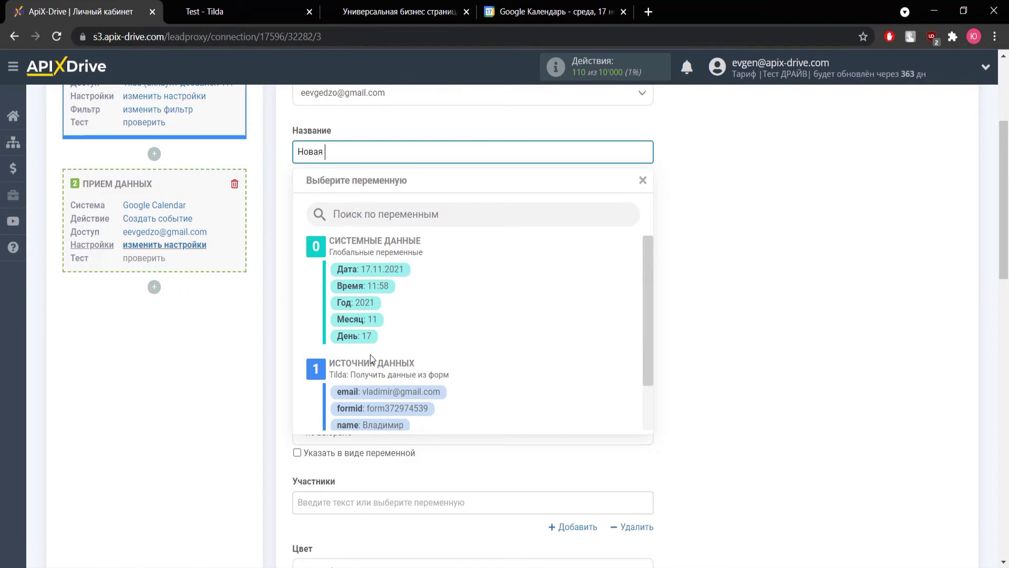
text(форма:)
click(415, 409)
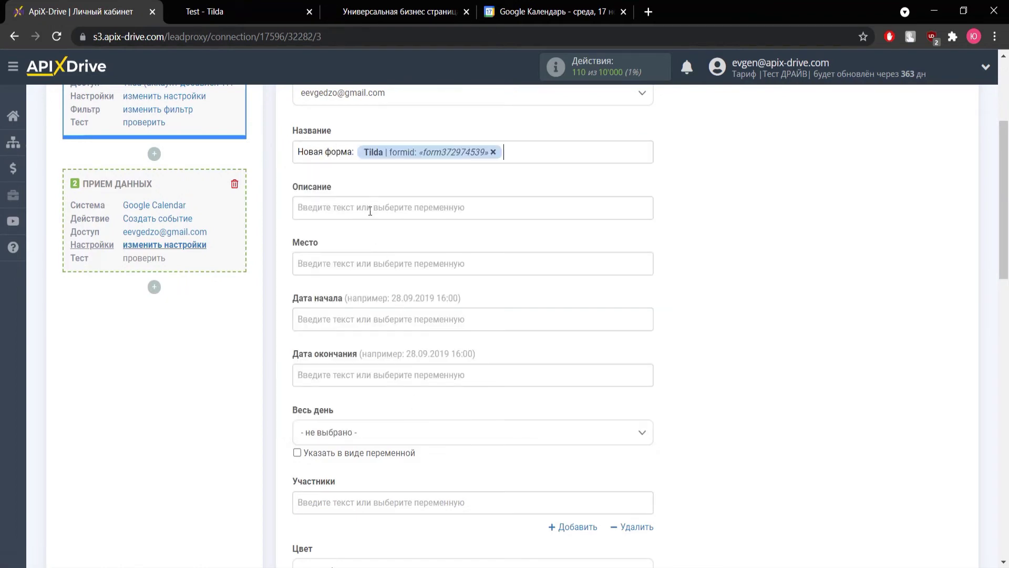
Write the description lines 'Имя:', 'Email:', 'Телефон:' with the lead's name, email and phone variables.
click(369, 207)
text(Имя:)
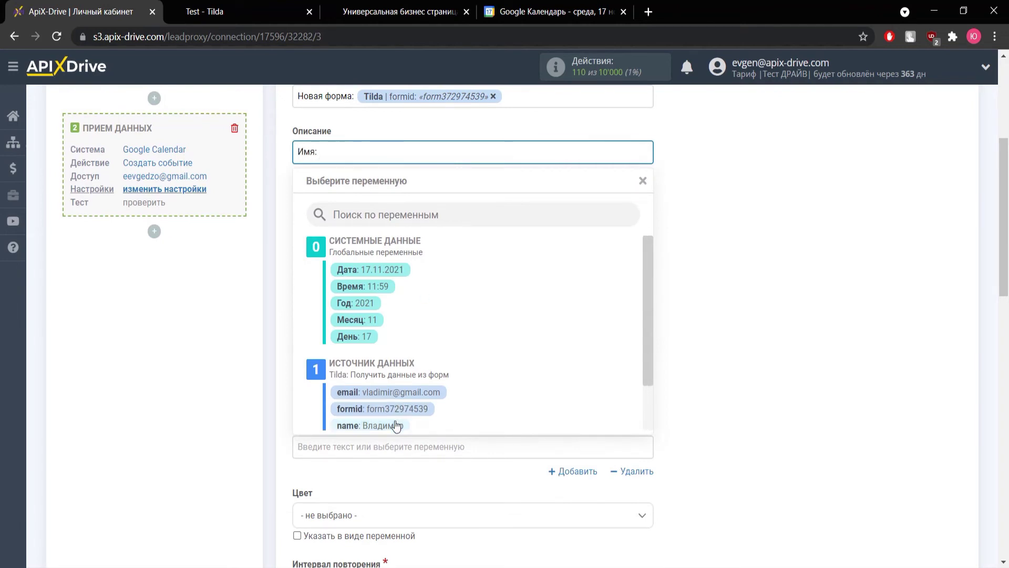
click(393, 424)
key(Return)
text(Email:)
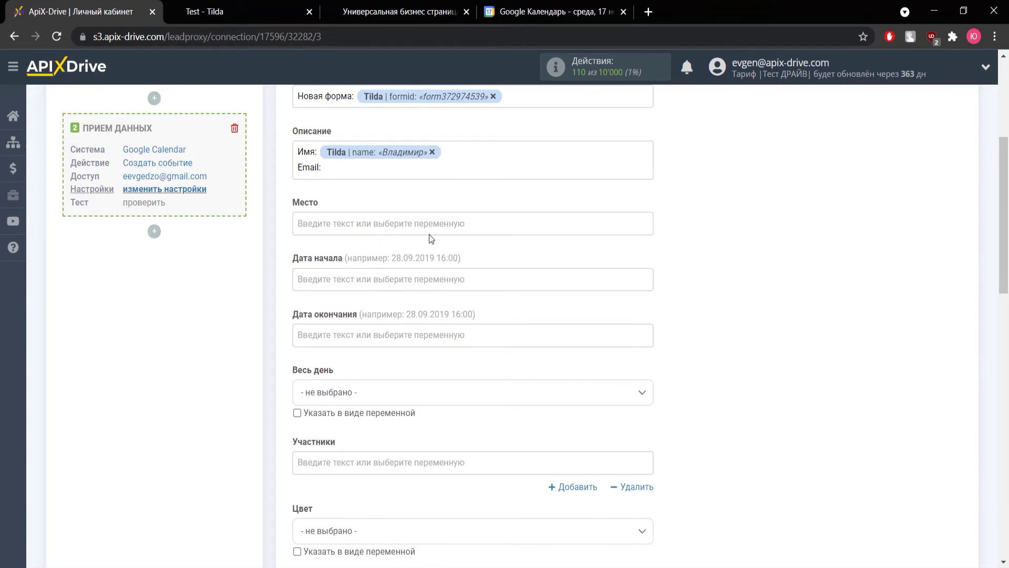
click(374, 169)
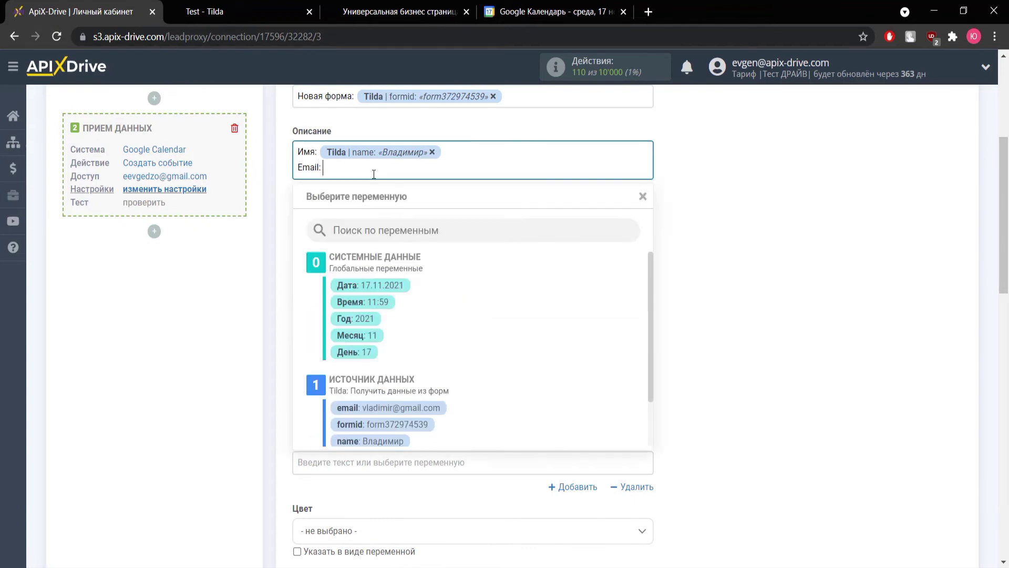
click(420, 408)
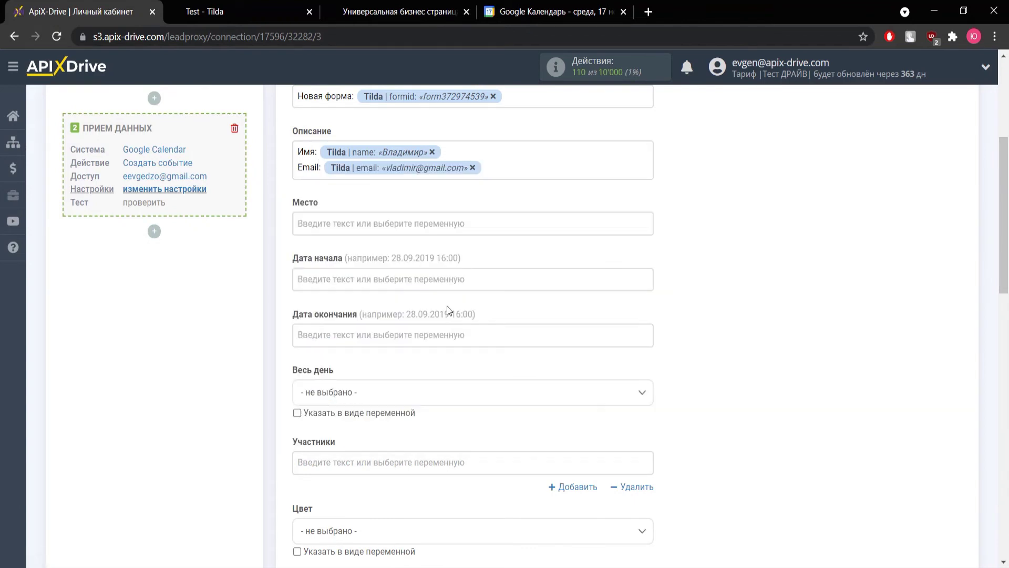
key(Return)
text(Телефон:)
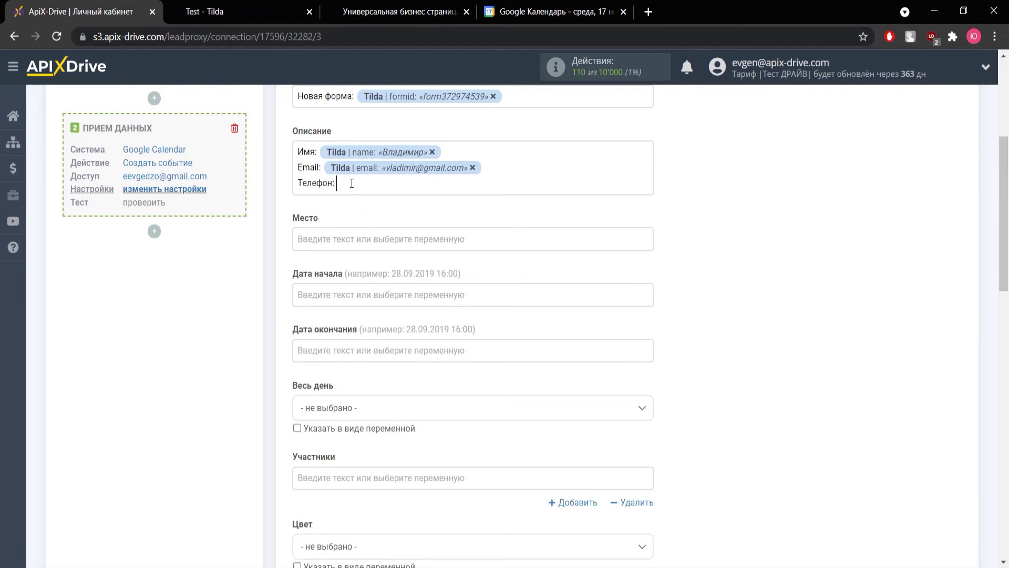
click(352, 183)
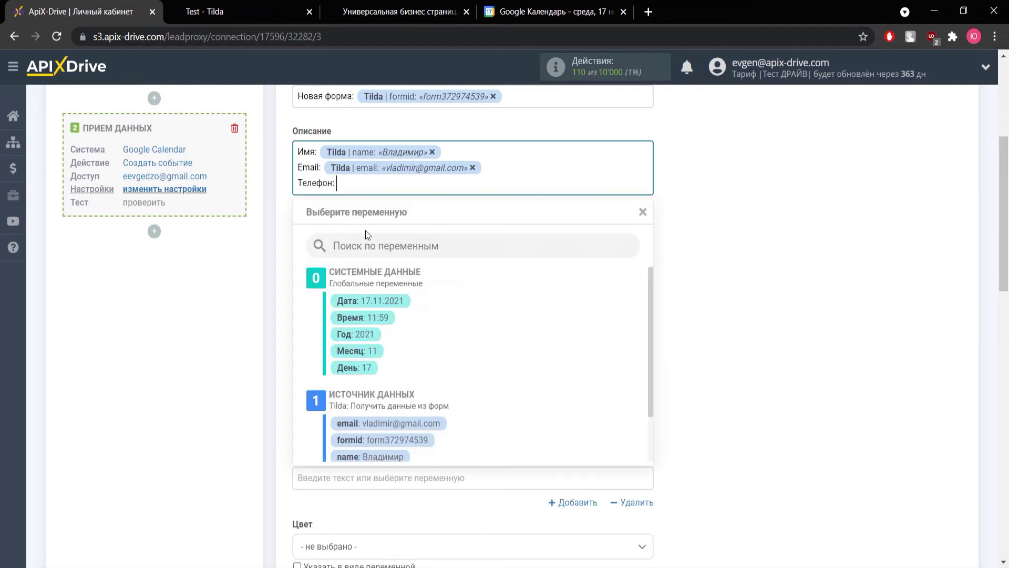
scroll(405, 368, down, 2)
click(411, 417)
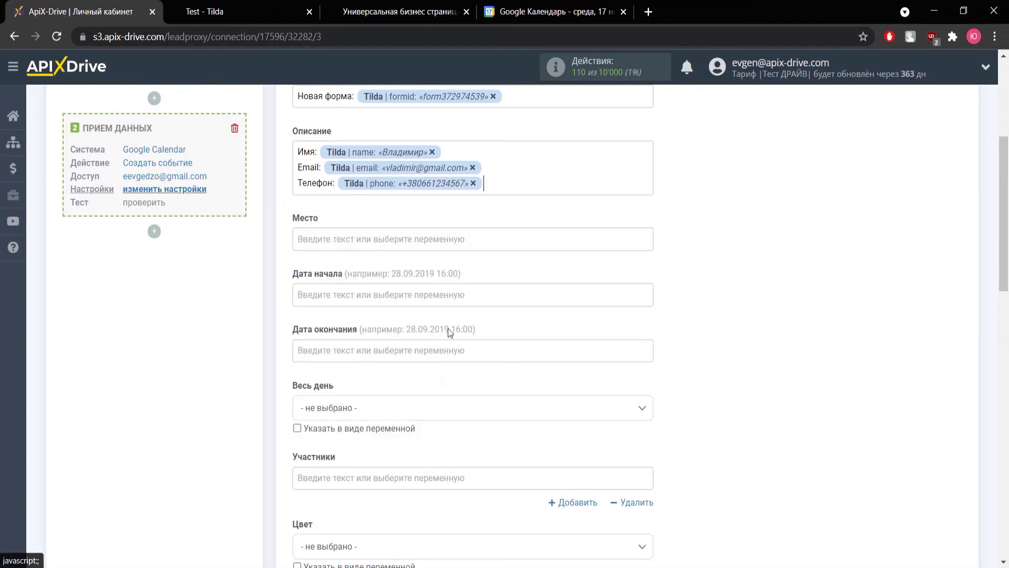
Fill both Дата начала and Дата окончания with the current Дата and Время variables.
click(466, 294)
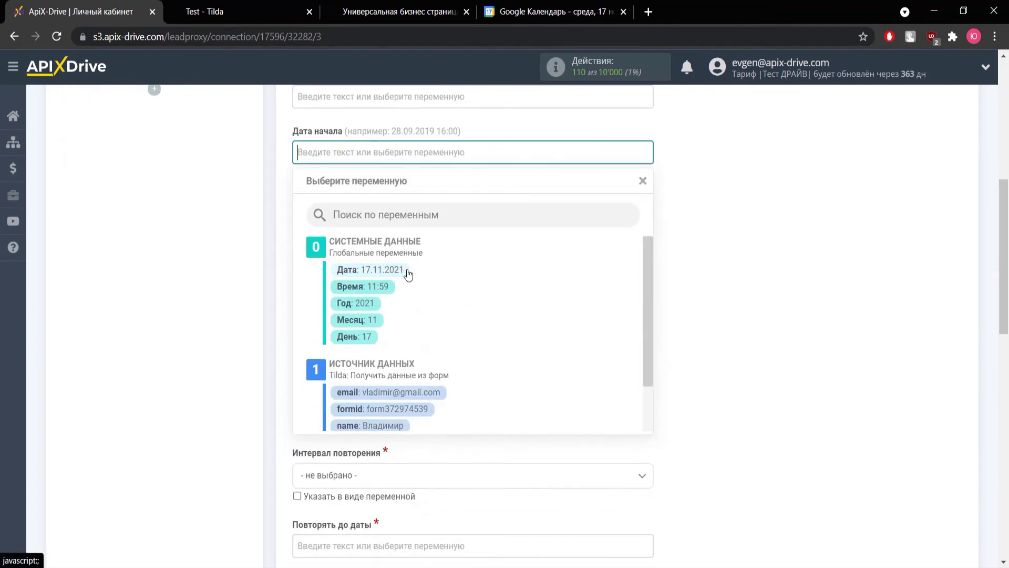
click(409, 273)
click(496, 152)
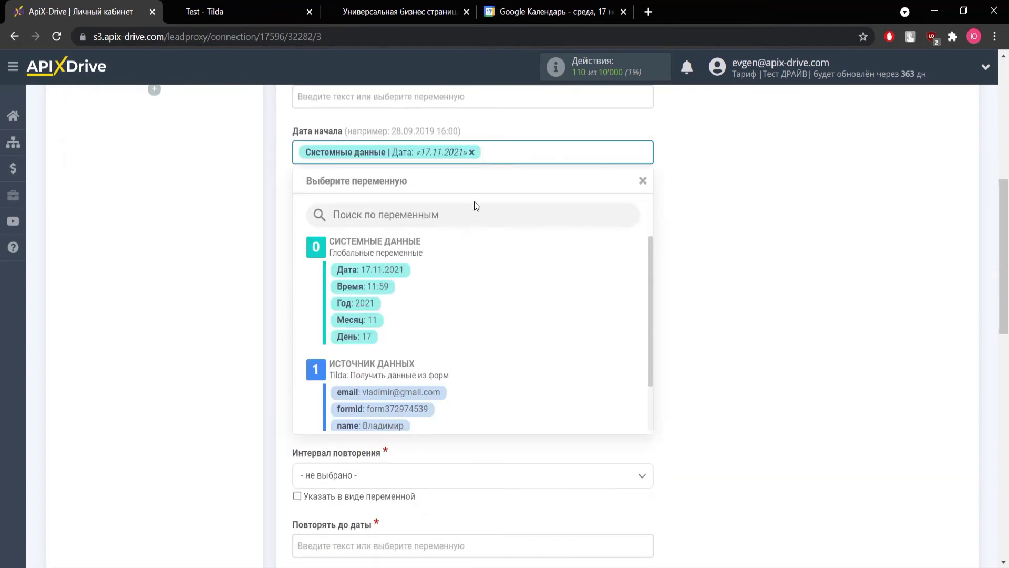
click(397, 286)
click(383, 226)
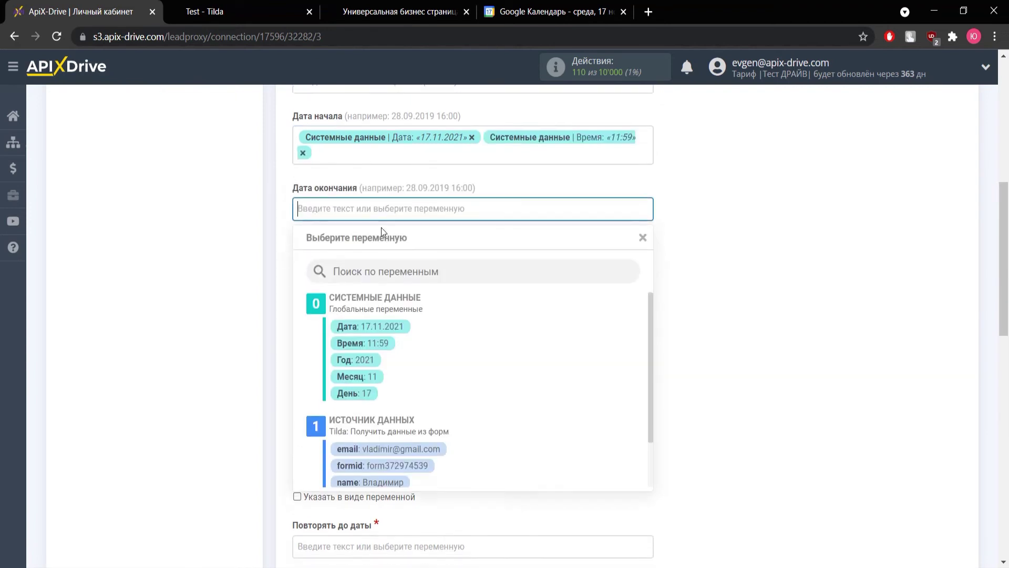
click(386, 271)
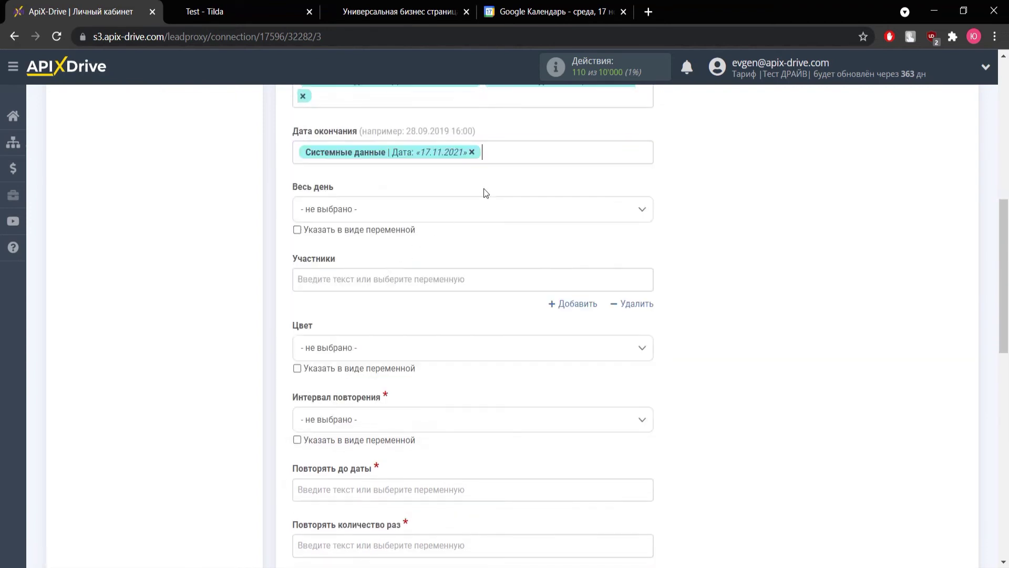
click(502, 154)
click(383, 287)
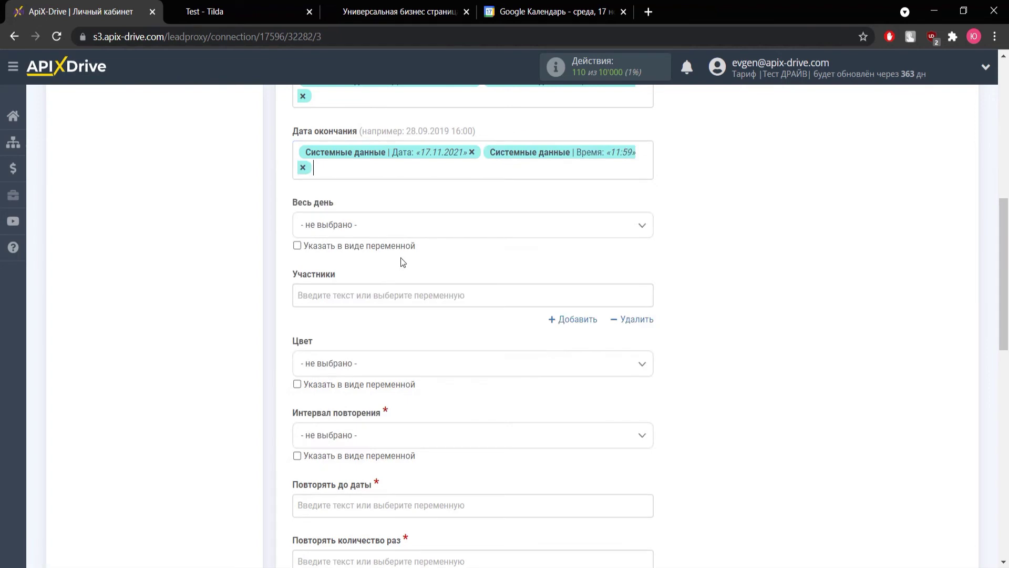
Repeat the event Ежедневно until the current Дата, 1 time, then save and continue to testing.
scroll(403, 260, down, 3)
click(401, 293)
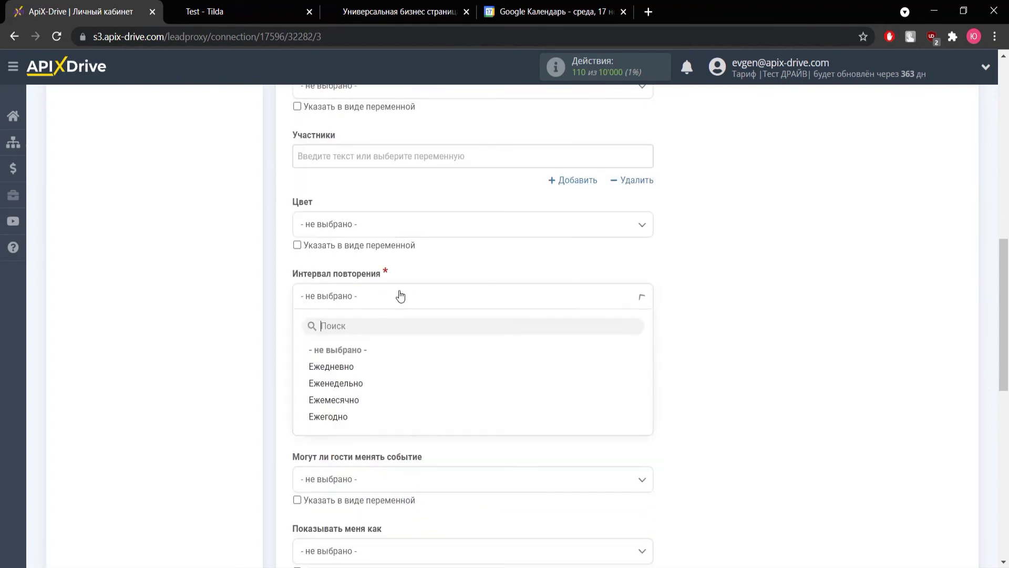
click(337, 367)
scroll(341, 363, down, 2)
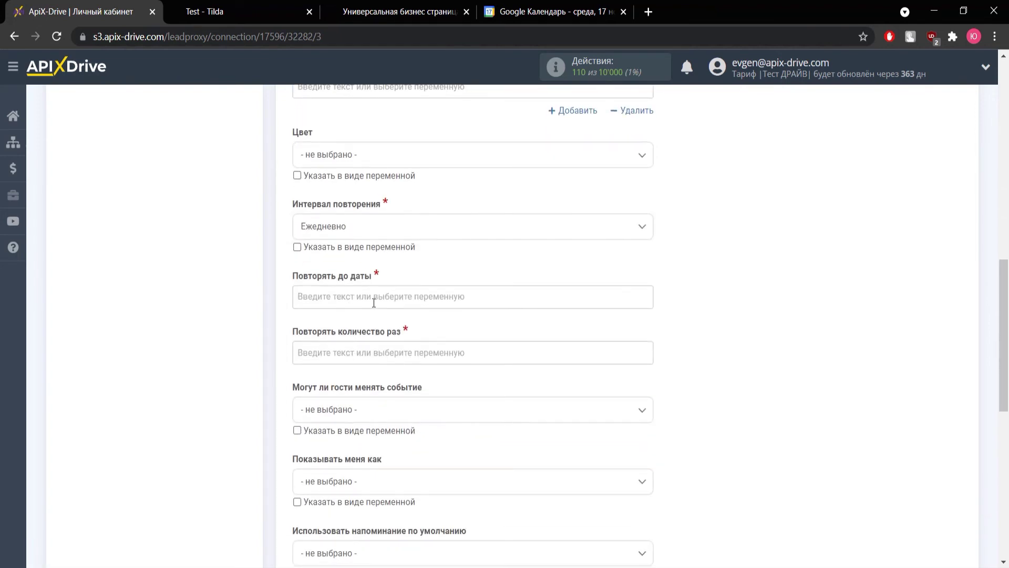
click(372, 297)
scroll(374, 308, down, 1)
click(383, 274)
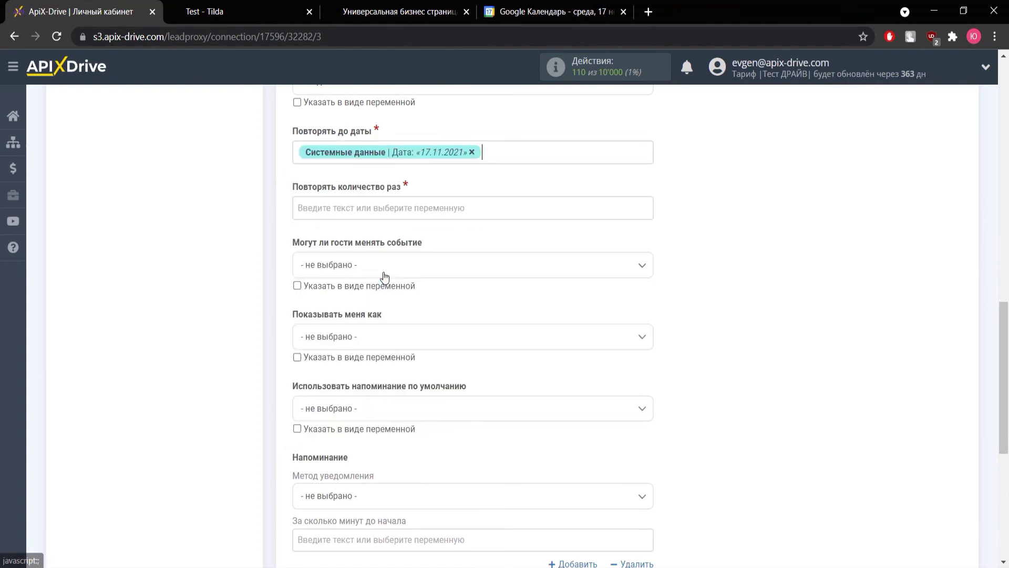
click(396, 212)
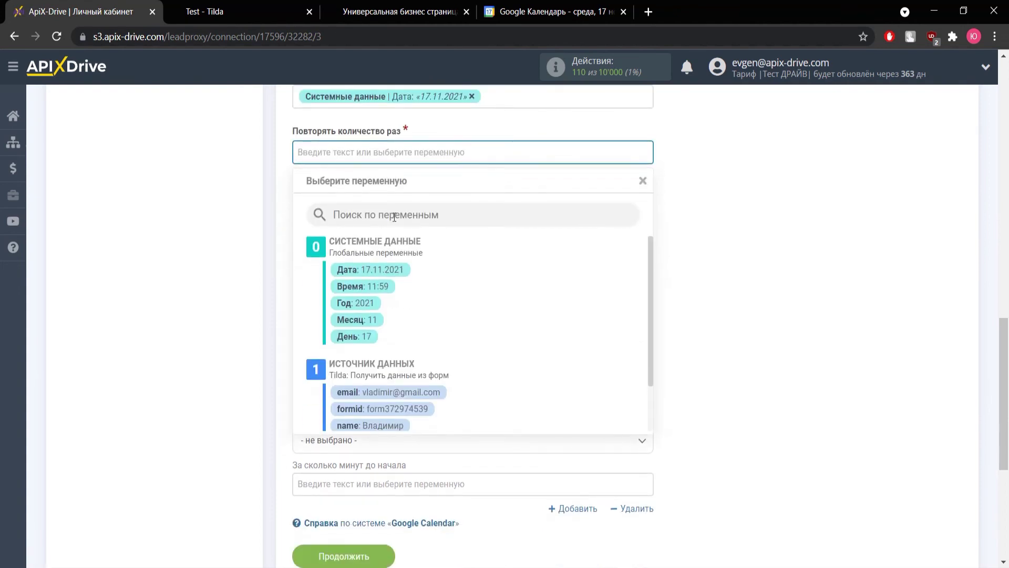
text(1)
click(727, 242)
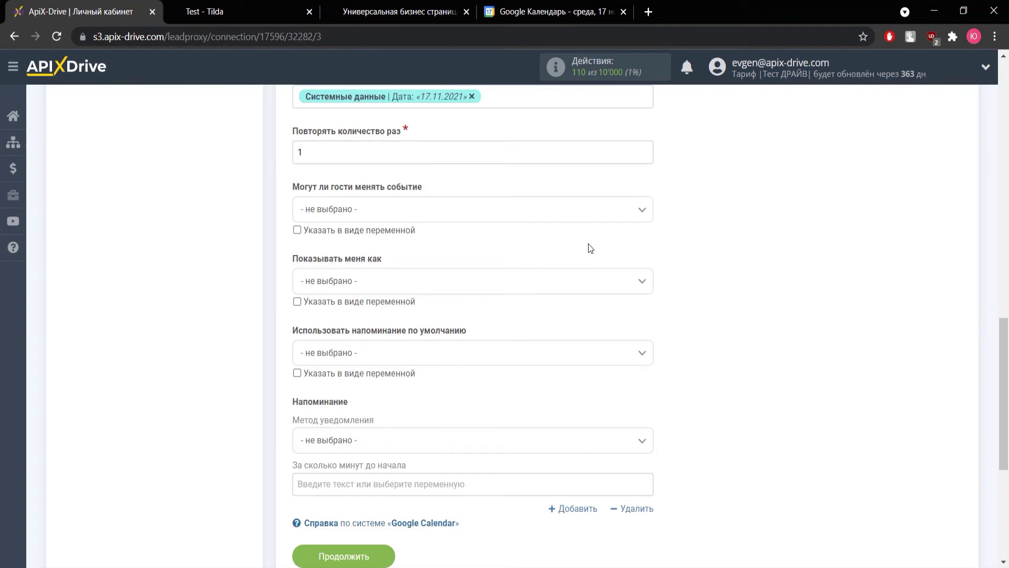
scroll(435, 259, down, 3)
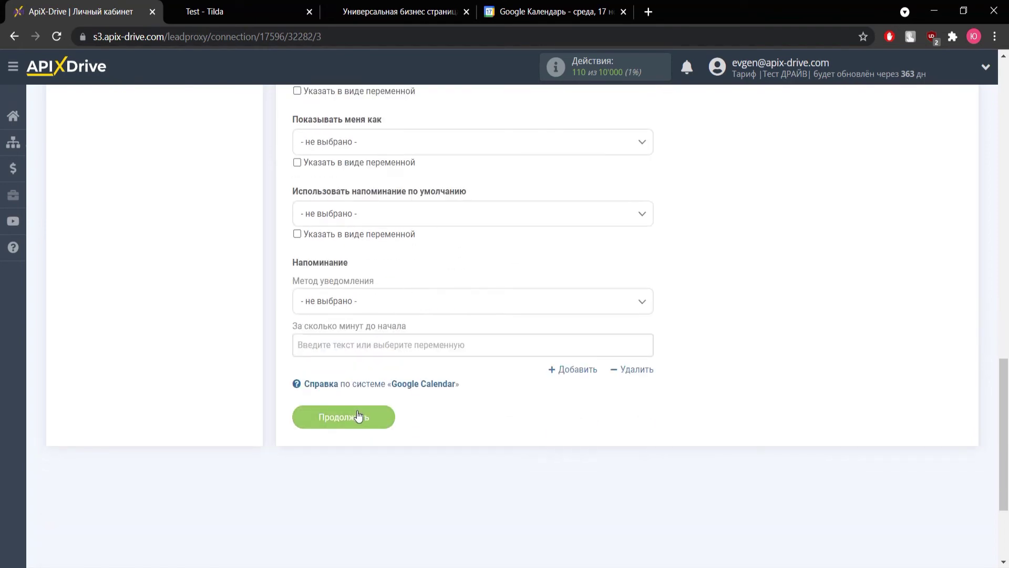
click(358, 417)
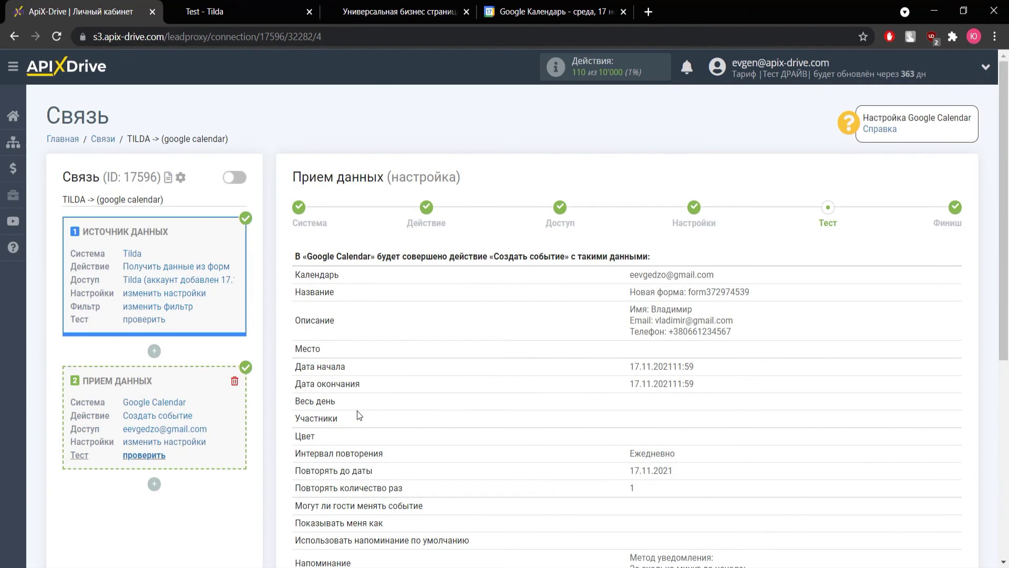
Send test data and confirm the new event appears in Google Calendar.
scroll(357, 411, down, 4)
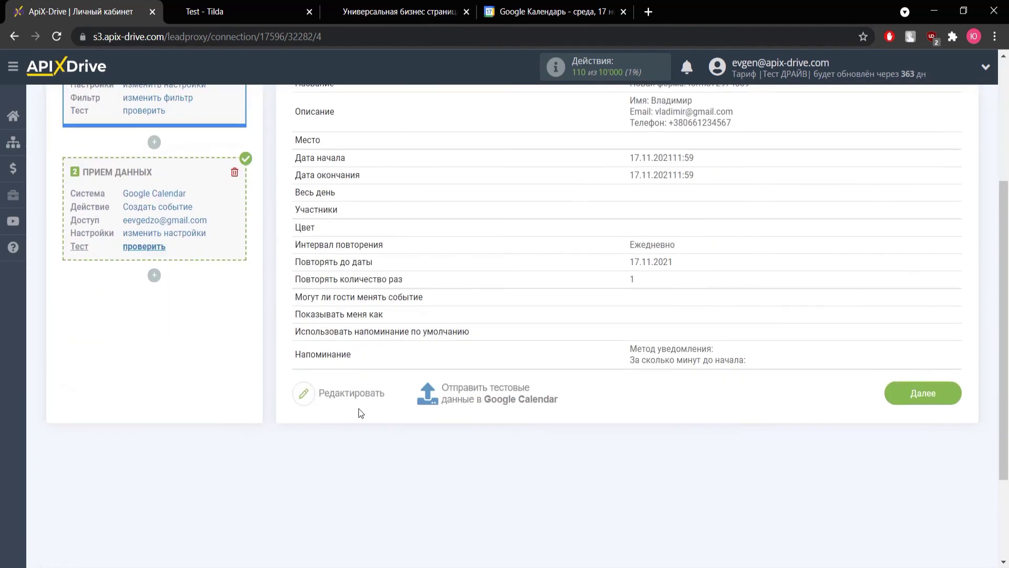
click(483, 400)
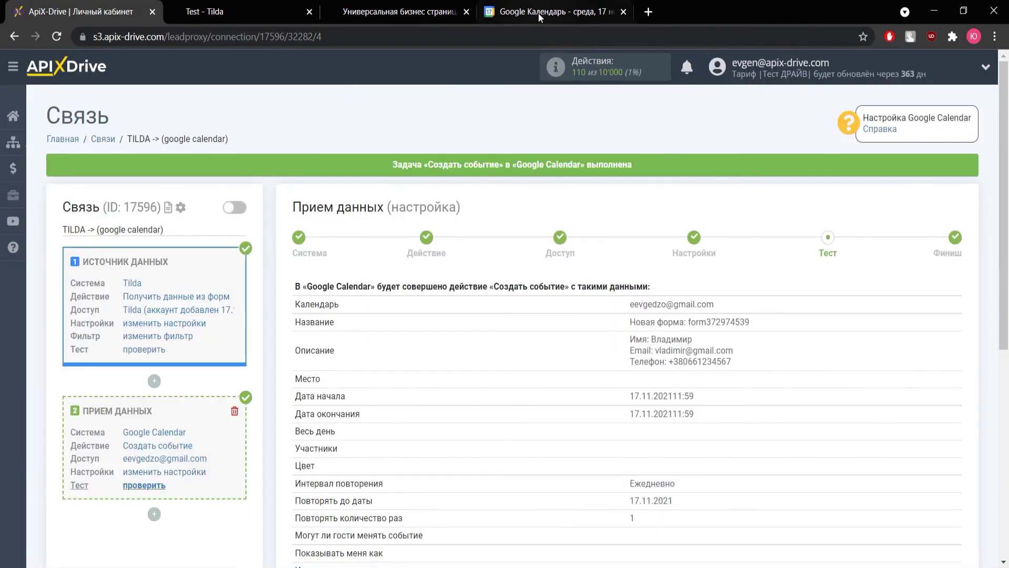
click(539, 12)
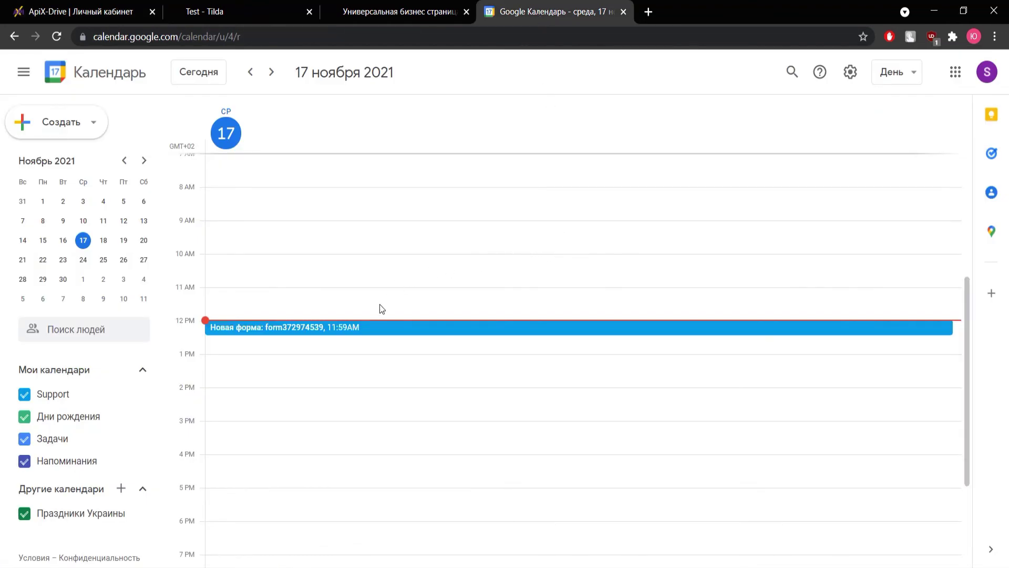
click(380, 329)
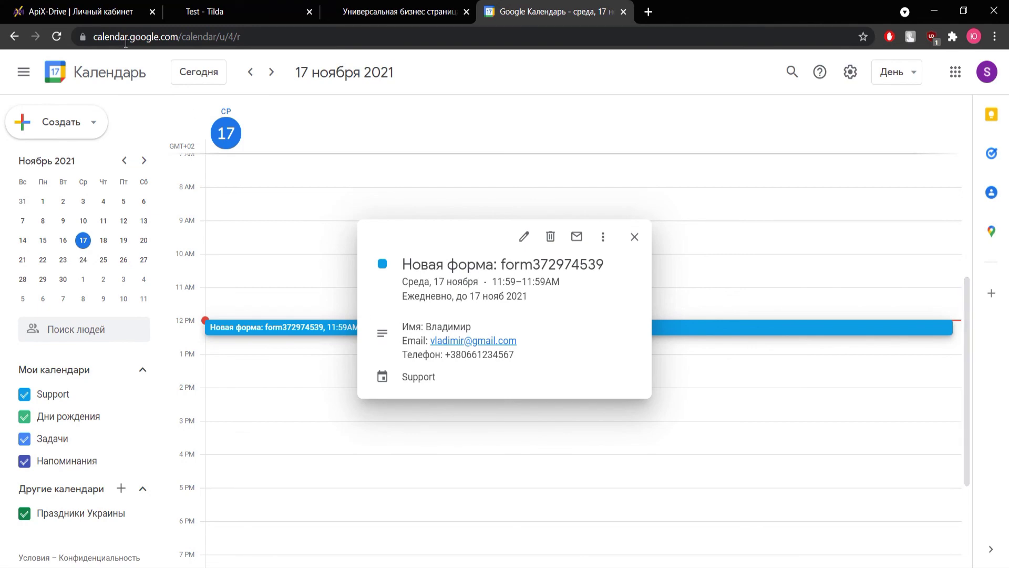
click(84, 12)
Finish the setup and turn on auto-update for the connection.
scroll(598, 349, down, 3)
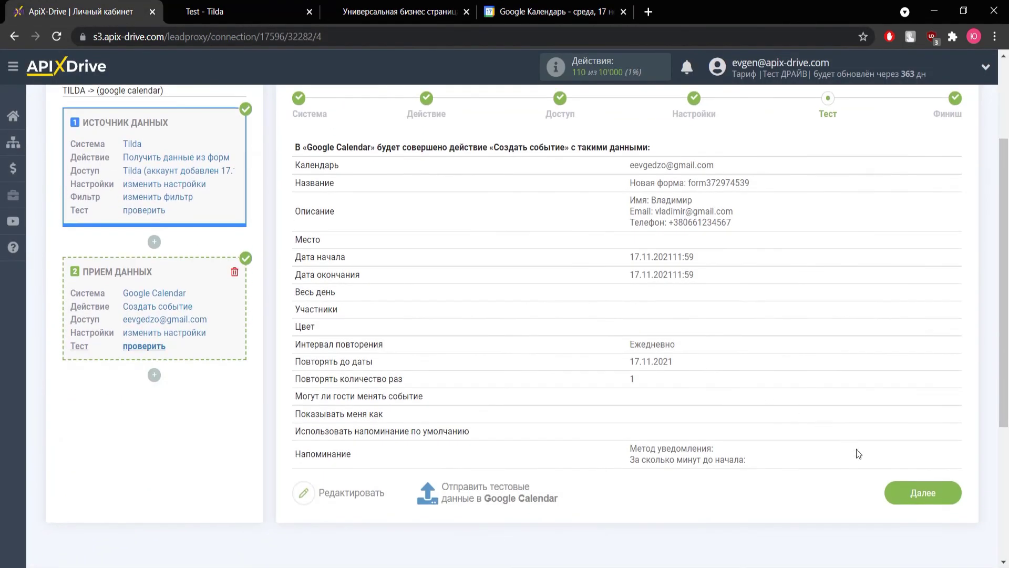
click(904, 493)
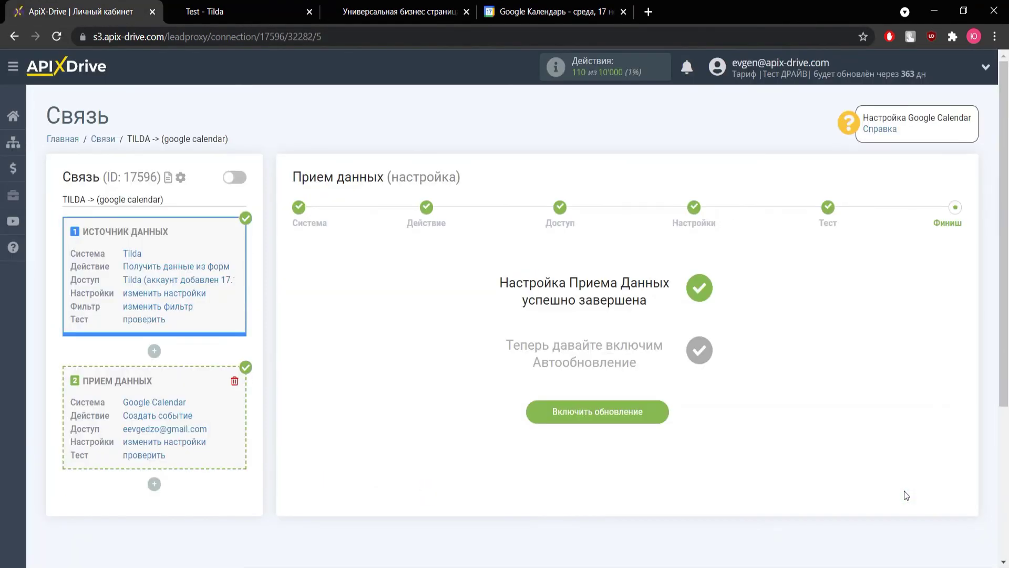
click(622, 424)
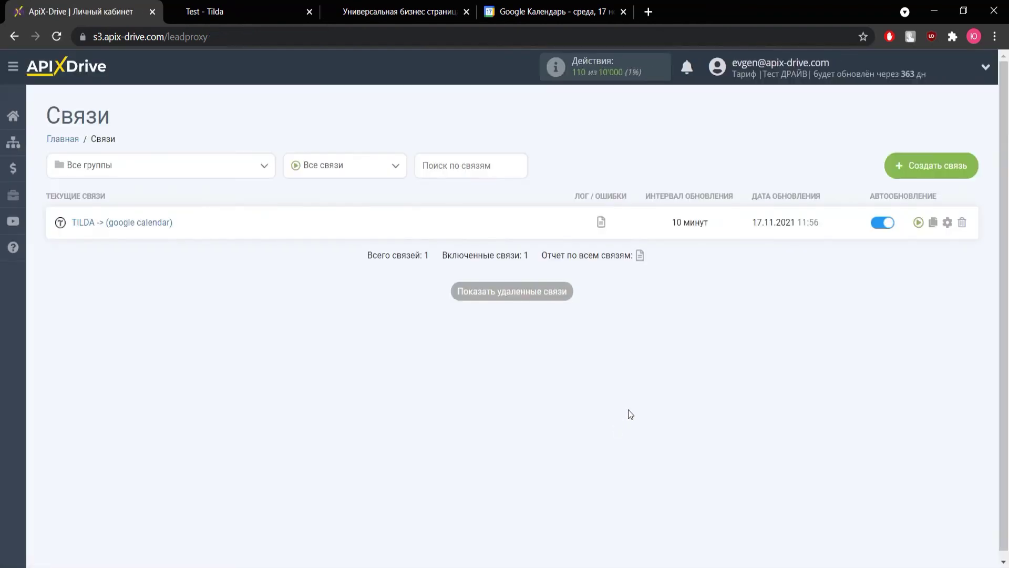
Set the connection's update interval to 5 минут and save.
click(945, 224)
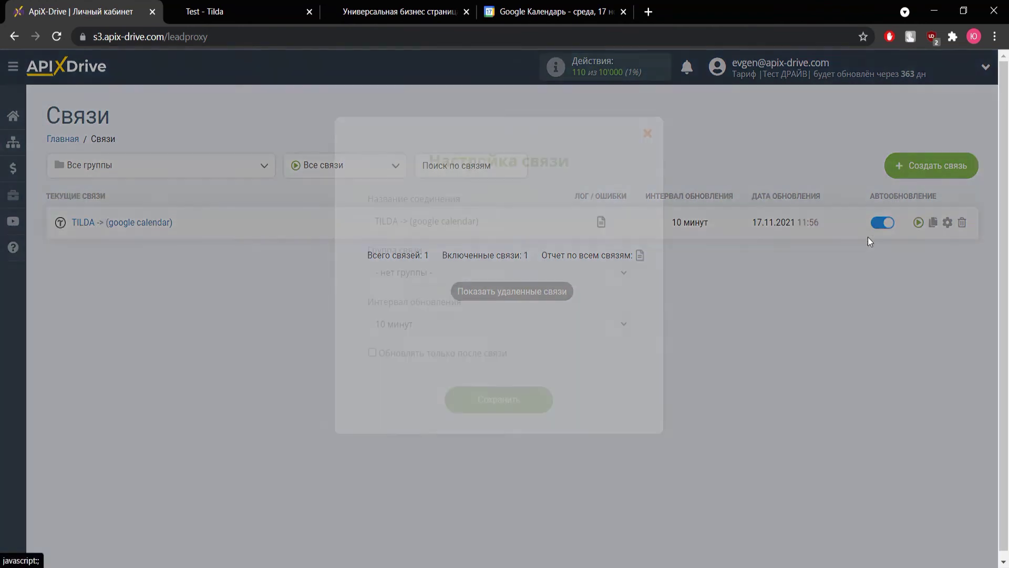
click(476, 324)
click(475, 345)
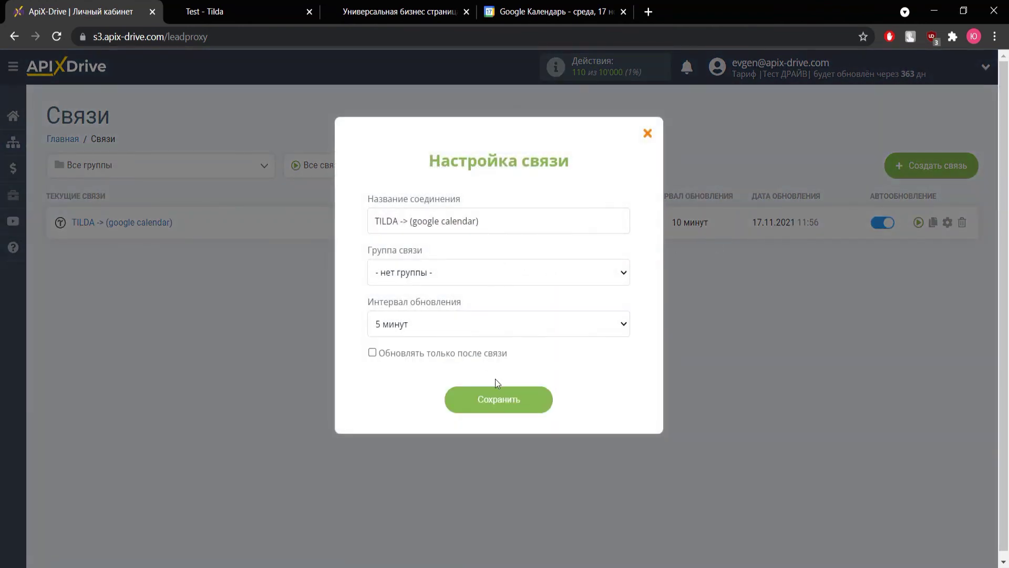
click(502, 399)
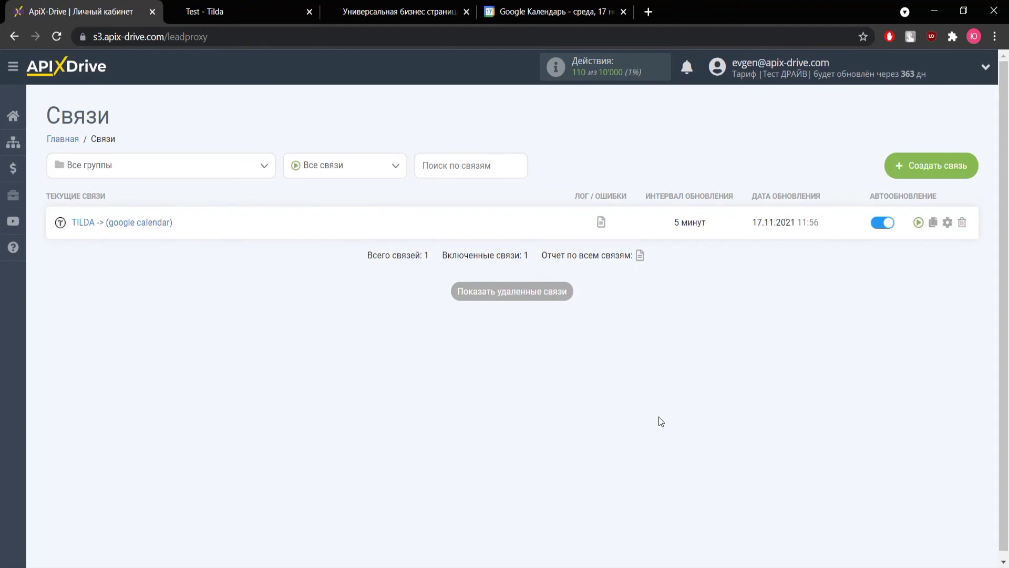